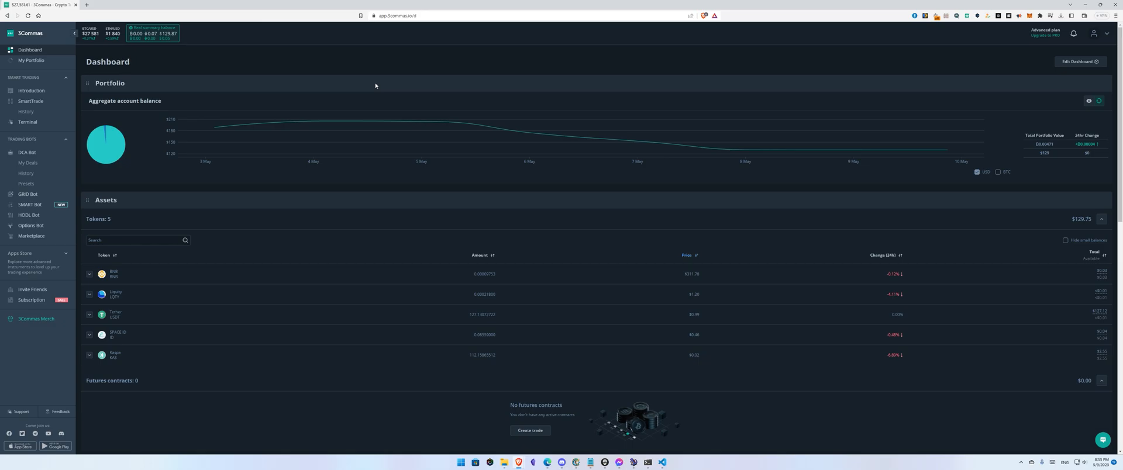
Step: Open the portfolio and begin connecting a new exchange account
{"action": "left_click", "coordinate": [40, 64]}
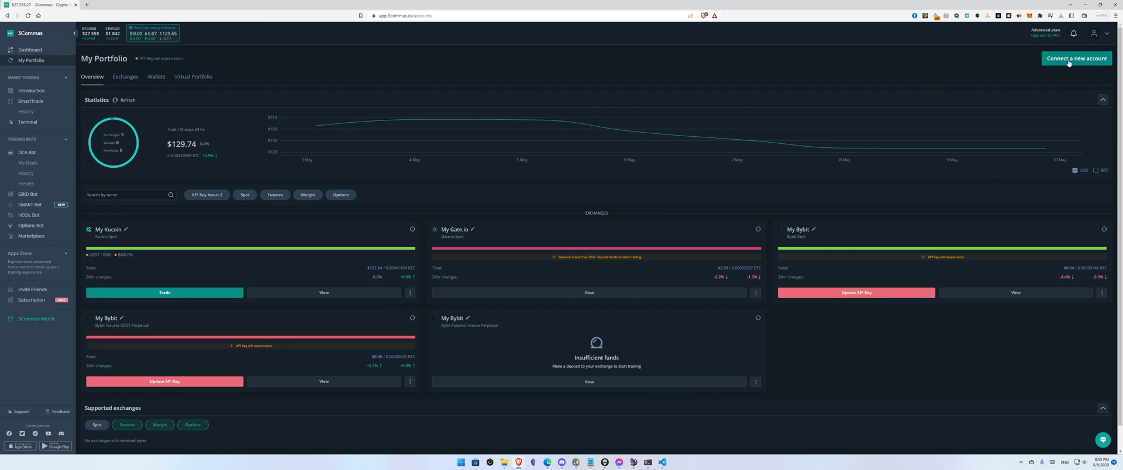
{"action": "left_click", "coordinate": [1060, 59]}
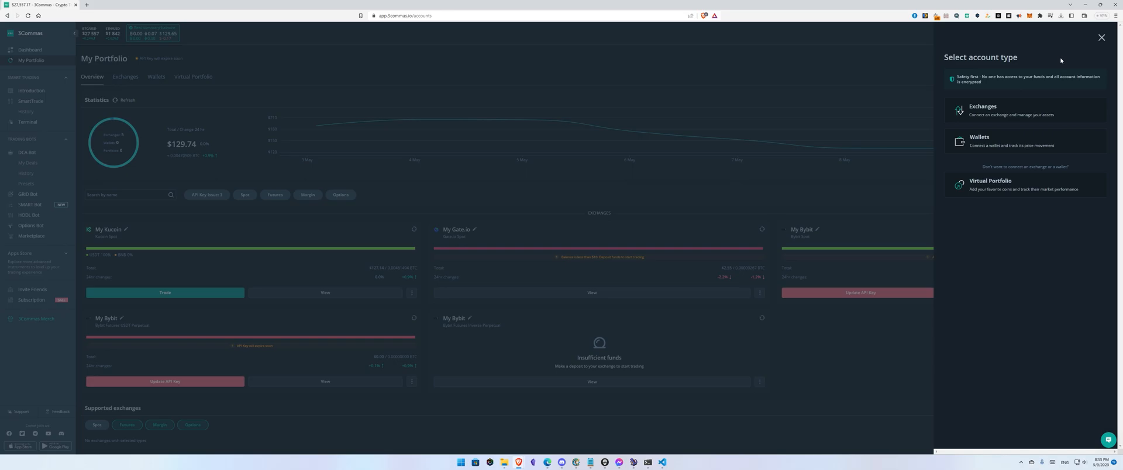
{"action": "left_click", "coordinate": [981, 117]}
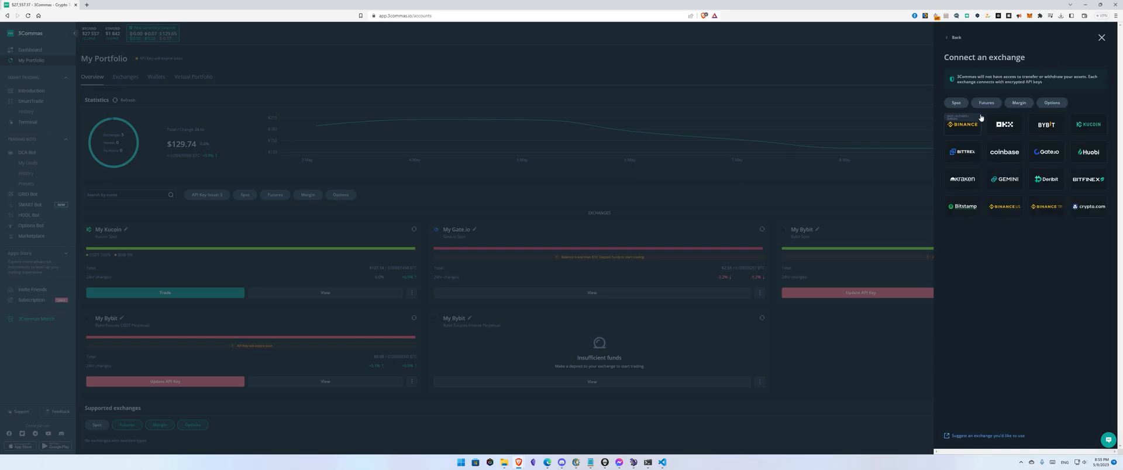
Step: Browse the exchanges offered for Spot, Futures, Margin and Options accounts
{"action": "left_click", "coordinate": [959, 105]}
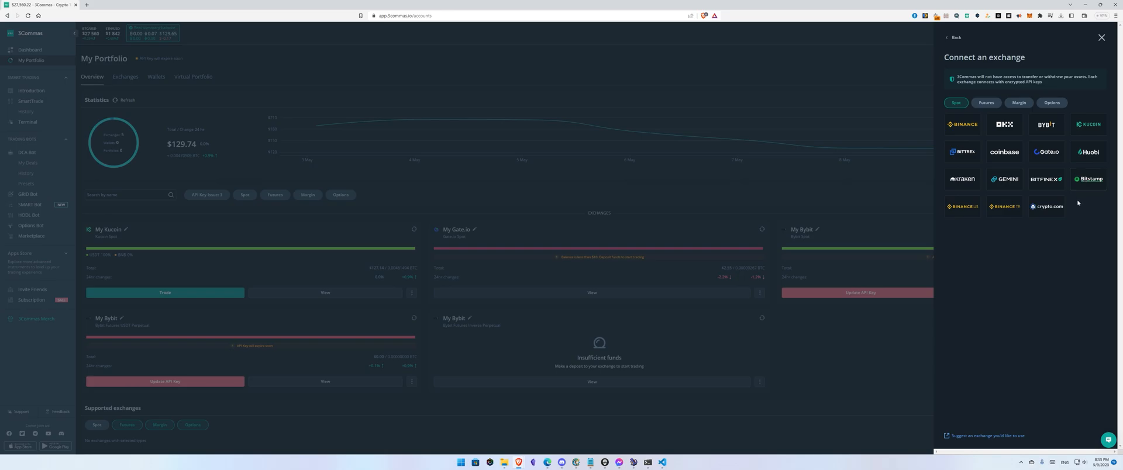
{"action": "left_click", "coordinate": [986, 103]}
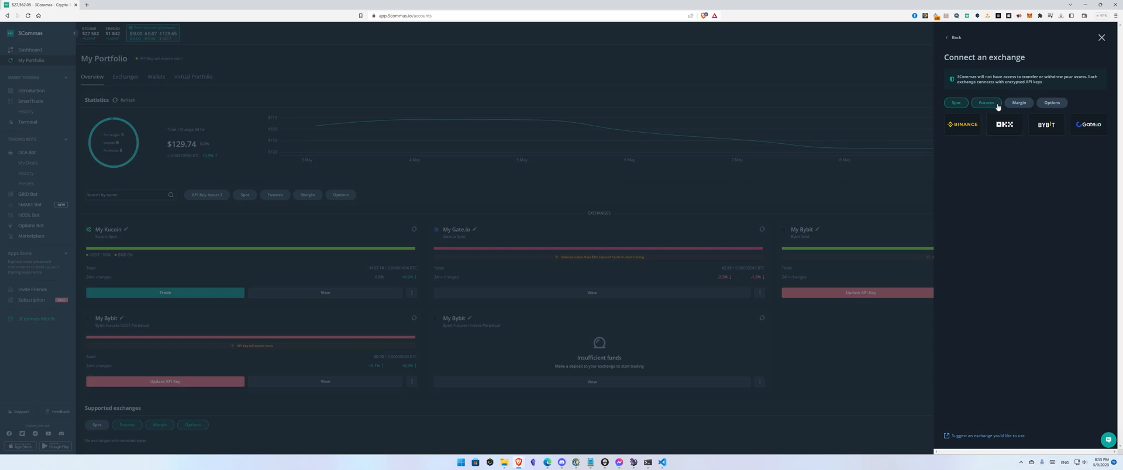
{"action": "left_click", "coordinate": [1017, 104]}
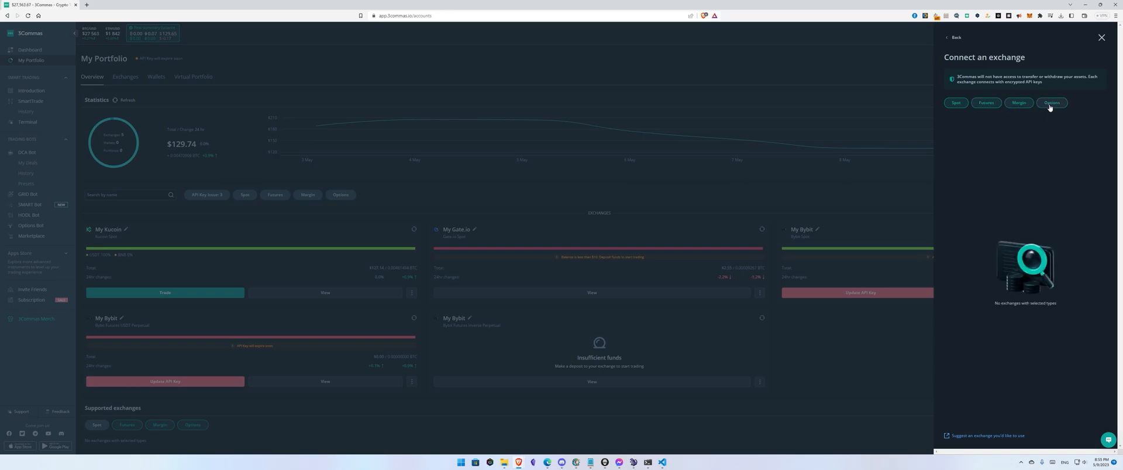
{"action": "left_click", "coordinate": [1023, 105]}
{"action": "left_click", "coordinate": [988, 106]}
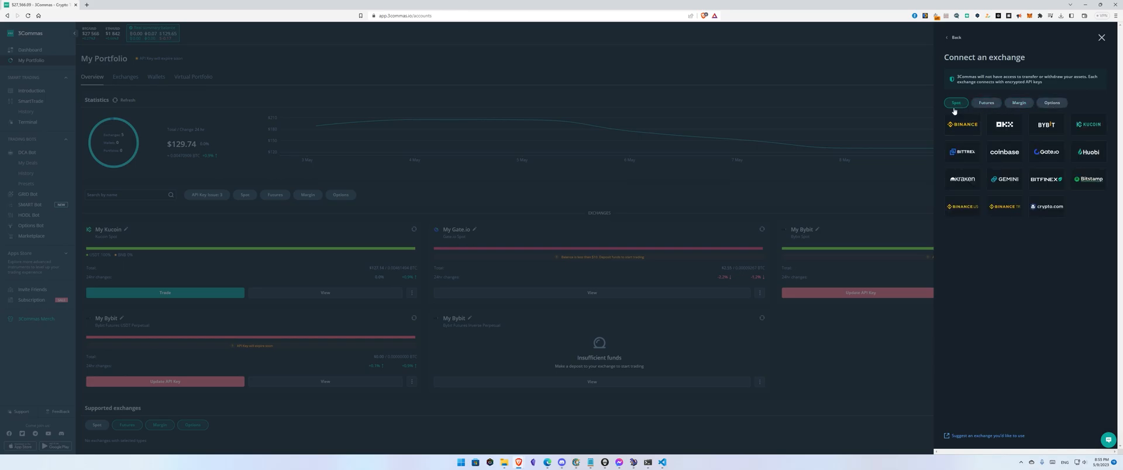
{"action": "left_click", "coordinate": [1020, 105]}
{"action": "left_click", "coordinate": [1019, 105]}
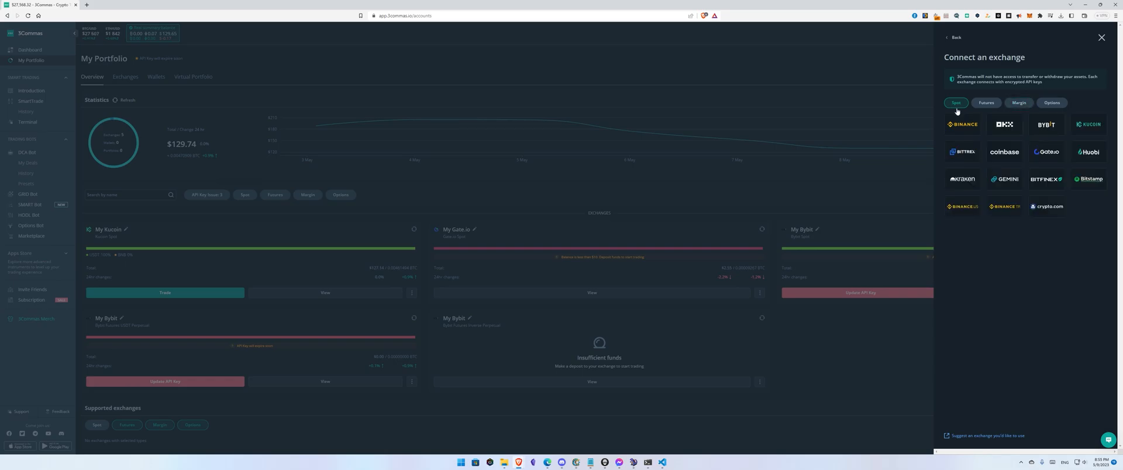
Step: Choose Bybit and launch its fast connection
{"action": "left_click", "coordinate": [1041, 132]}
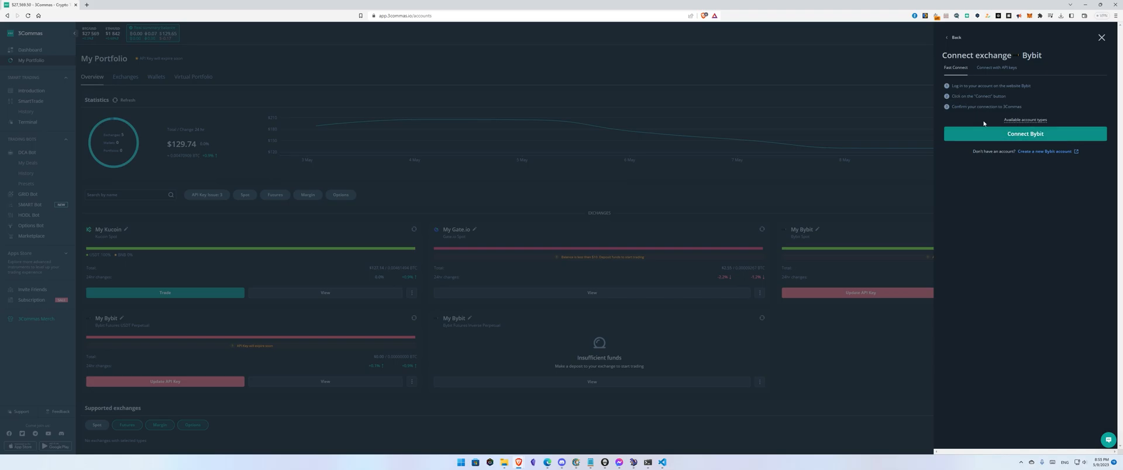
{"action": "left_click", "coordinate": [990, 135]}
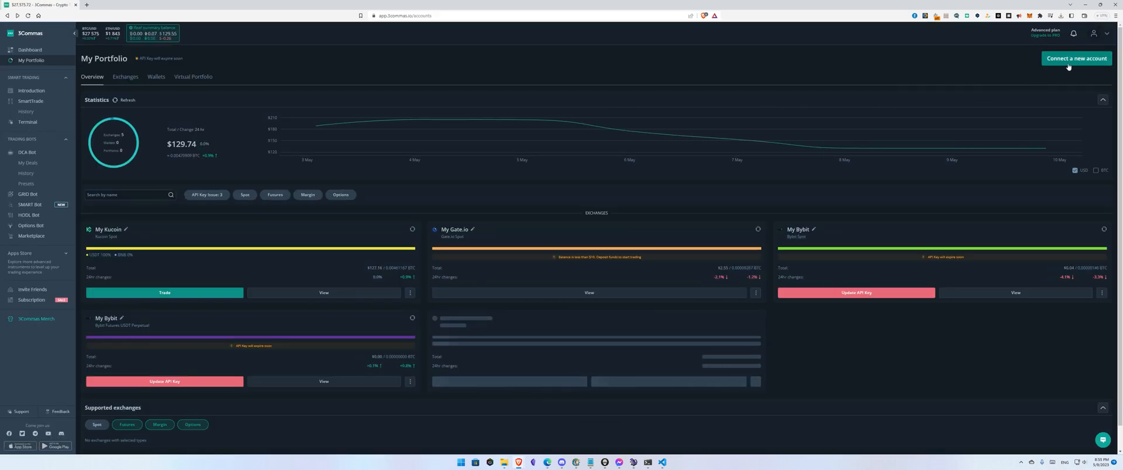
Step: Open the KuCoin connection form, inspect its API key and passphrase fields, and close it
{"action": "left_click", "coordinate": [1067, 62]}
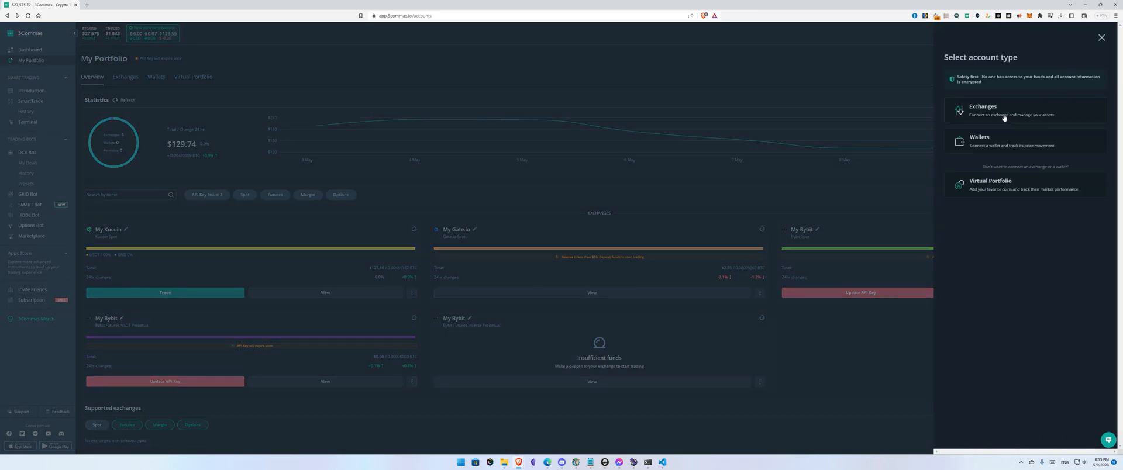
{"action": "left_click", "coordinate": [985, 111]}
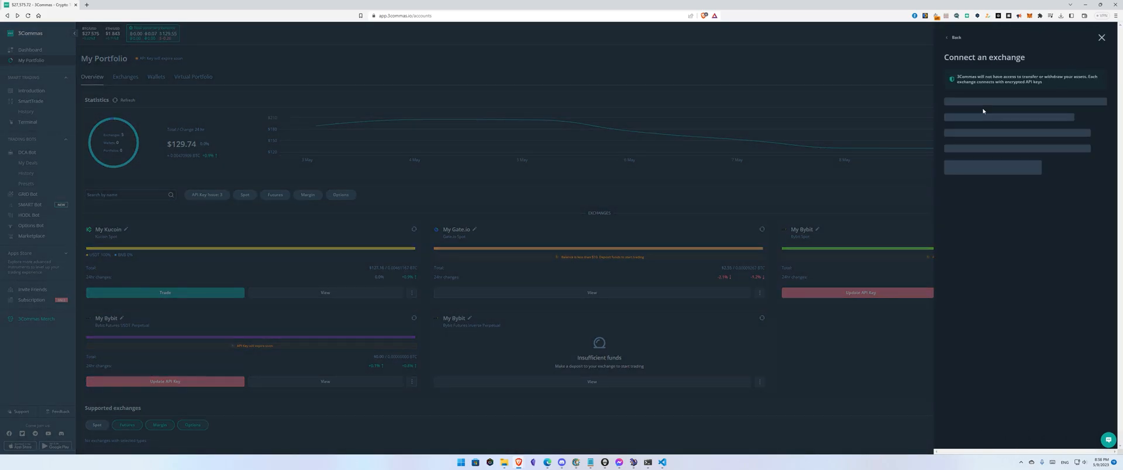
{"action": "left_click", "coordinate": [1088, 124]}
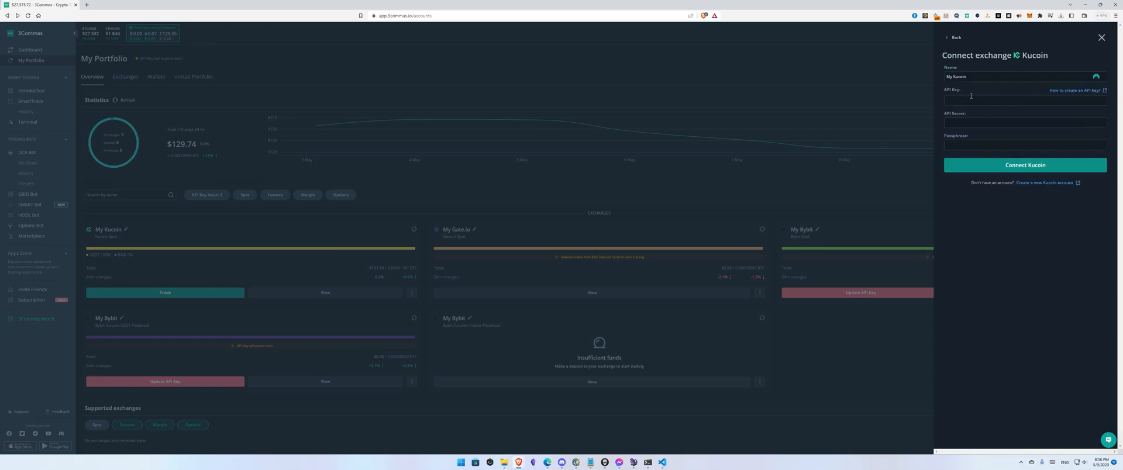
{"action": "left_click", "coordinate": [960, 123]}
{"action": "left_click", "coordinate": [963, 144]}
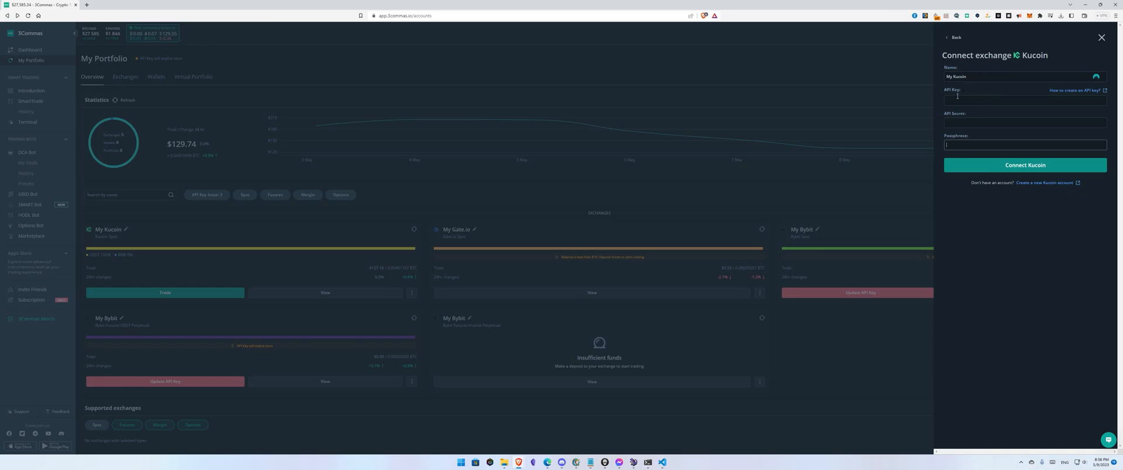
{"action": "left_click", "coordinate": [1101, 37]}
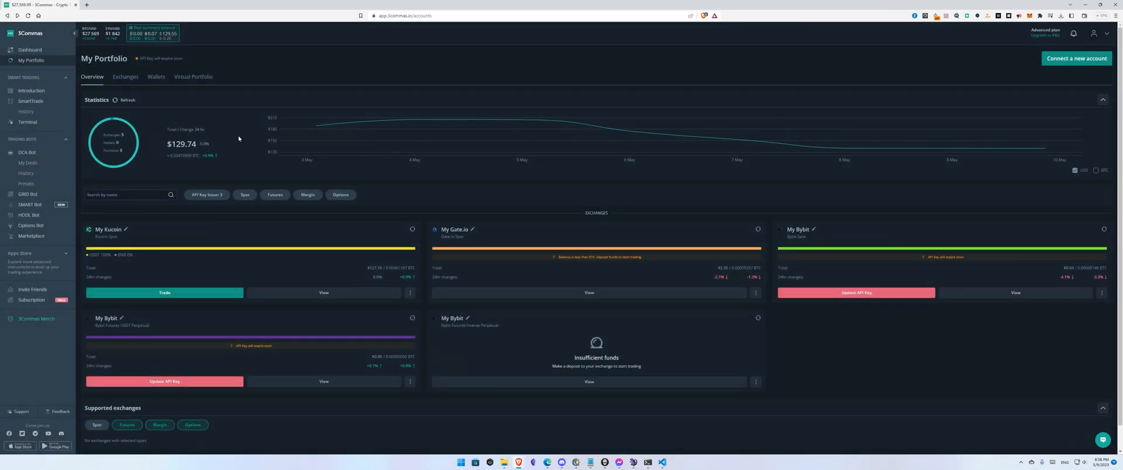
Step: Open SmartTrade and select the My Kucoin | Kucoin Spot account
{"action": "scroll", "coordinate": [166, 212], "scroll_direction": "down", "scroll_amount": 1}
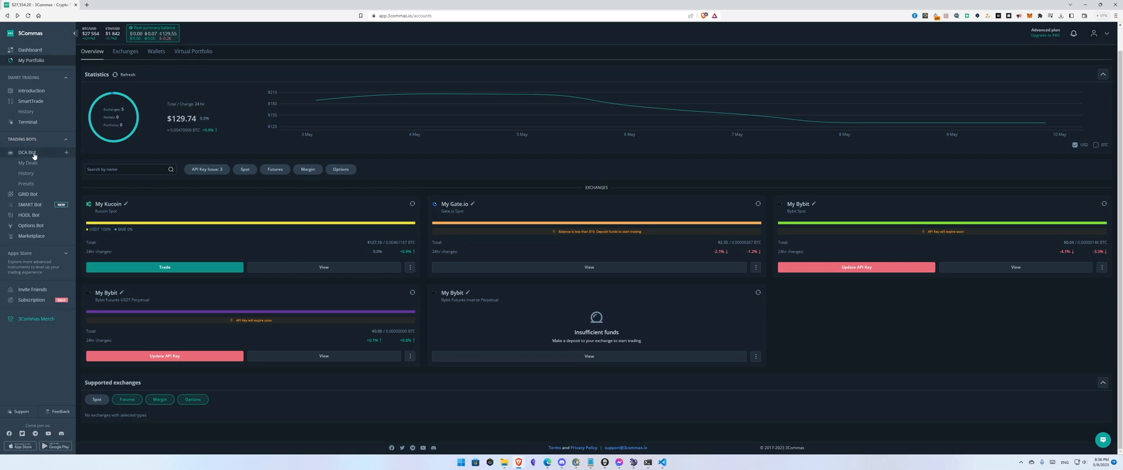
{"action": "left_click", "coordinate": [29, 103]}
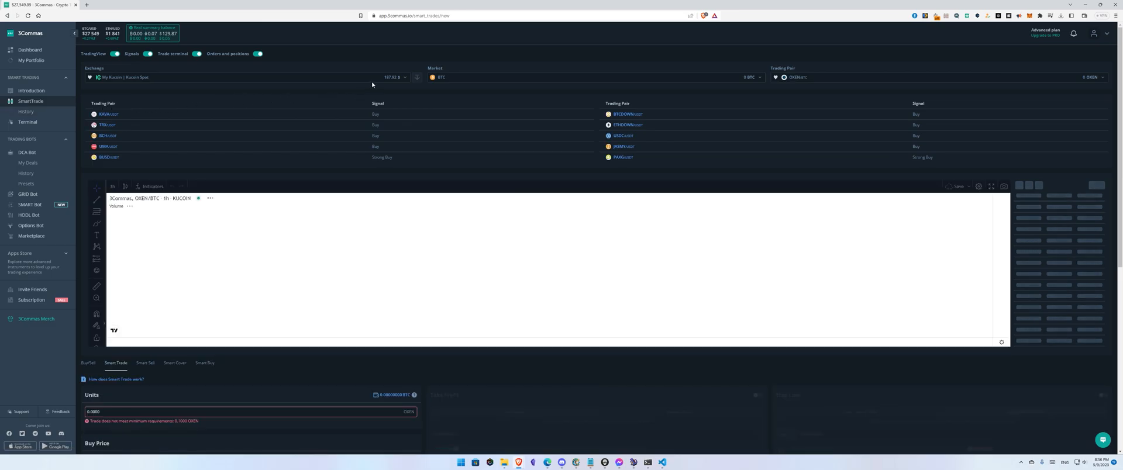
{"action": "left_click", "coordinate": [373, 78]}
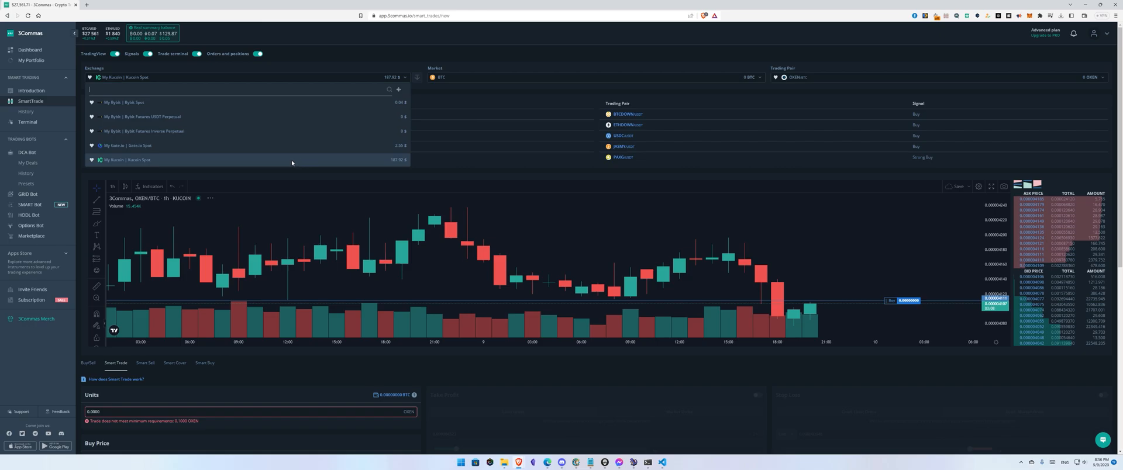
{"action": "left_click", "coordinate": [293, 159]}
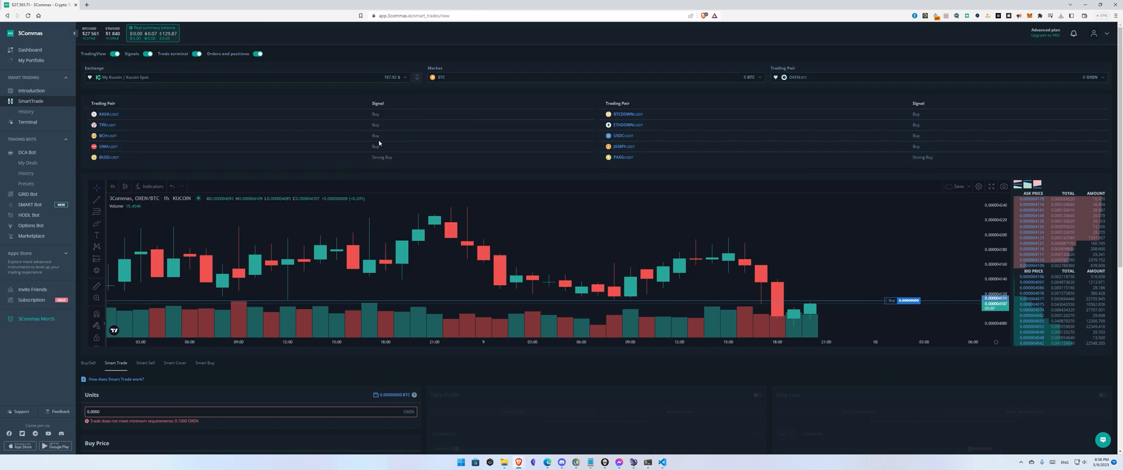
Step: Set the market to USDT and search for and pick the KAS trading pair
{"action": "left_click", "coordinate": [483, 77]}
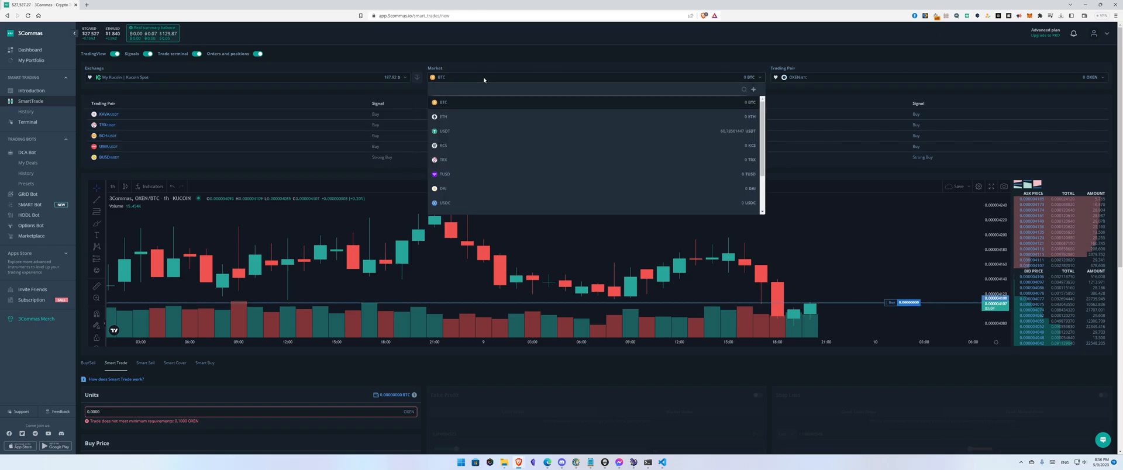
{"action": "left_click", "coordinate": [482, 131]}
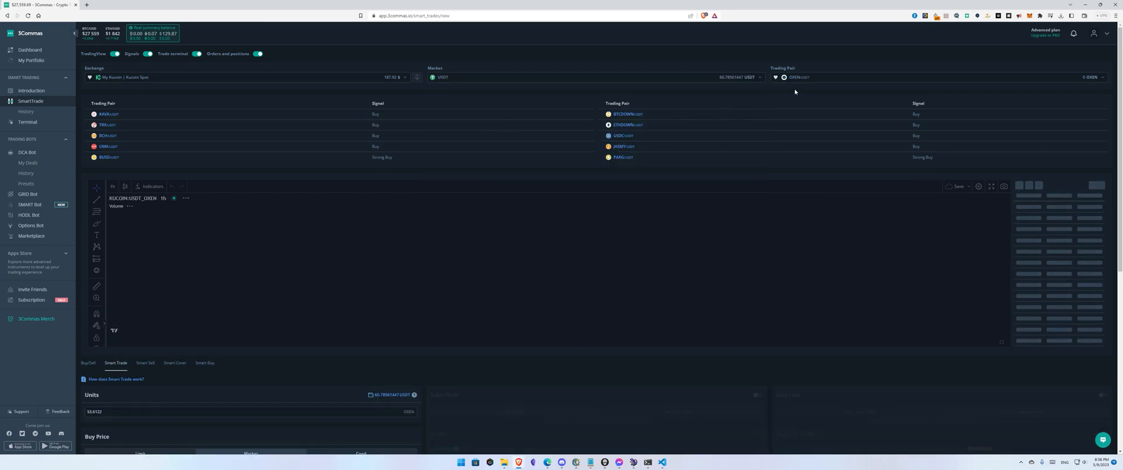
{"action": "left_click", "coordinate": [811, 80]}
{"action": "type", "text": "kas"}
{"action": "left_click", "coordinate": [819, 103]}
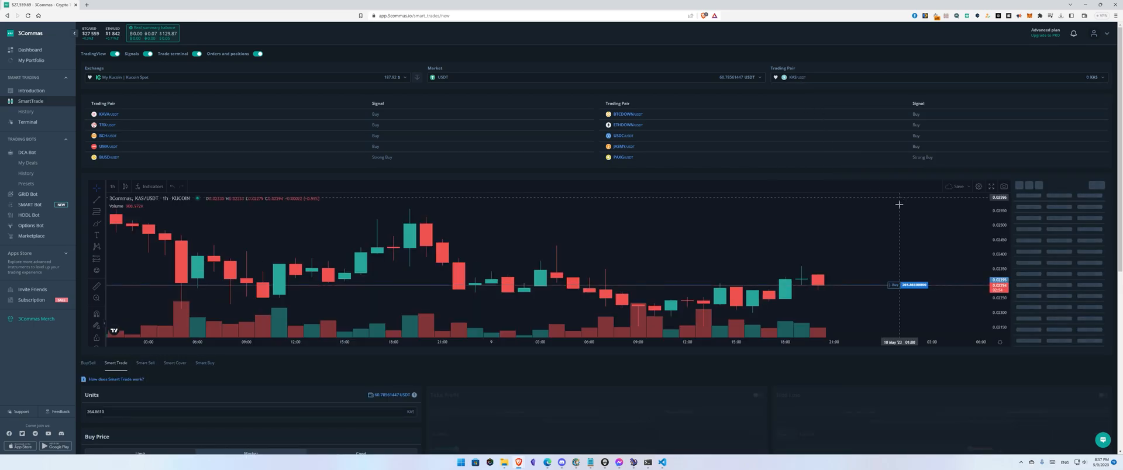
Step: Choose a Limit buy, drag the chart's buy line to set the price, and turn on Trailing buy
{"action": "scroll", "coordinate": [579, 158], "scroll_direction": "down", "scroll_amount": 2}
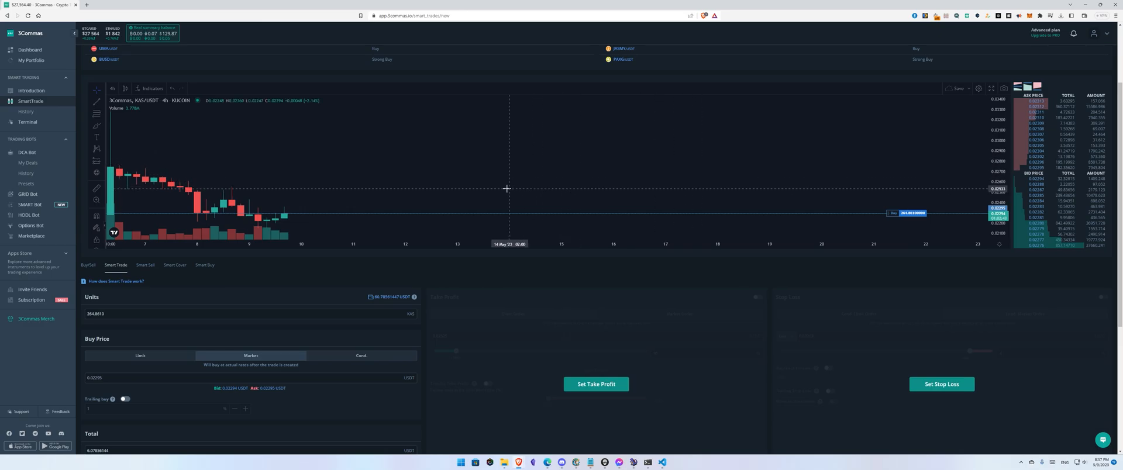
{"action": "scroll", "coordinate": [245, 196], "scroll_direction": "up", "scroll_amount": 4}
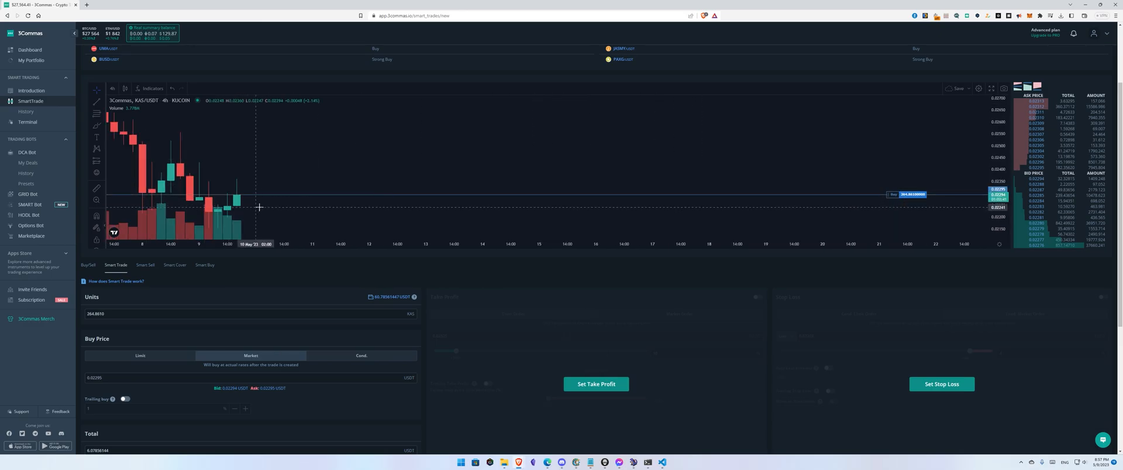
{"action": "scroll", "coordinate": [346, 305], "scroll_direction": "down", "scroll_amount": 1}
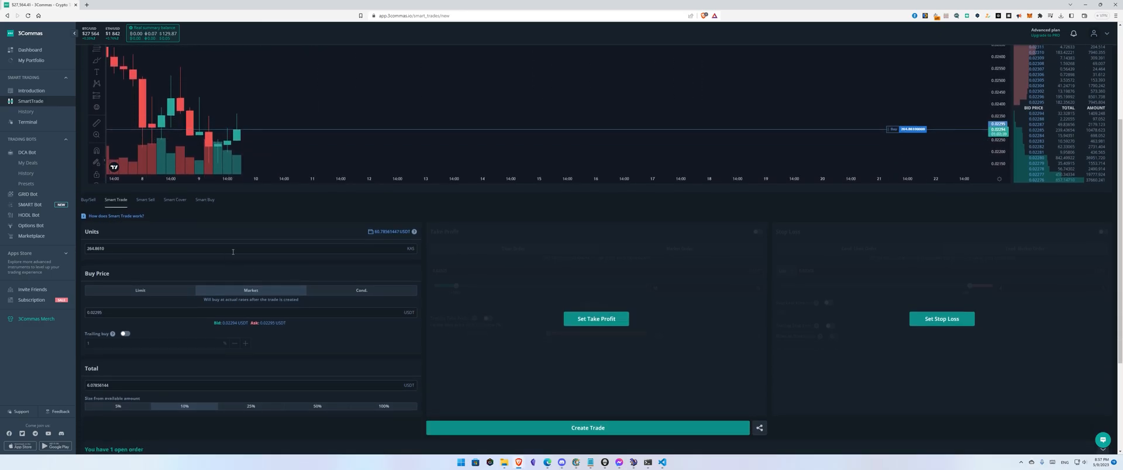
{"action": "left_click", "coordinate": [148, 294]}
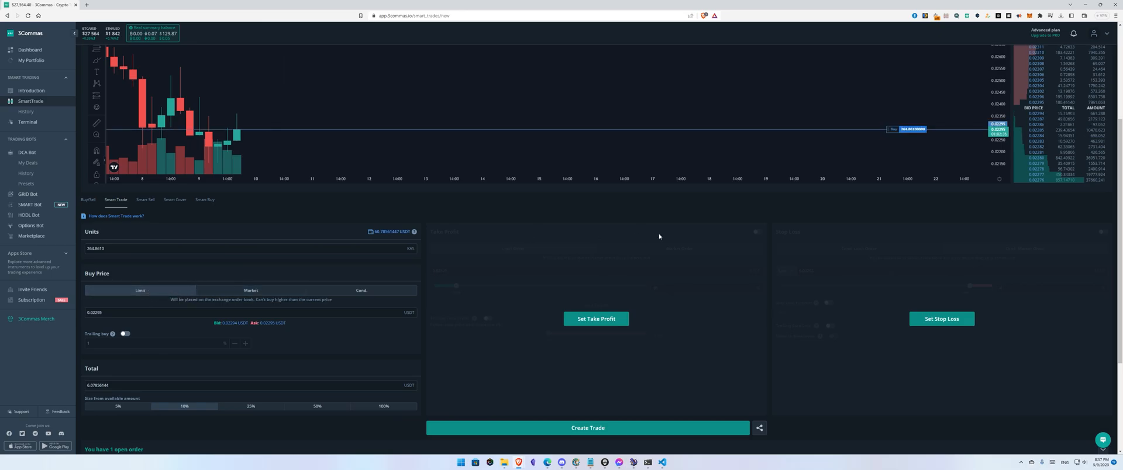
{"action": "mouse_move", "coordinate": [899, 129]}
{"action": "left_mouse_down"}
{"action": "mouse_move", "coordinate": [897, 115]}
{"action": "mouse_move", "coordinate": [898, 147]}
{"action": "mouse_move", "coordinate": [897, 129]}
{"action": "left_mouse_up"}
{"action": "left_click", "coordinate": [125, 335]}
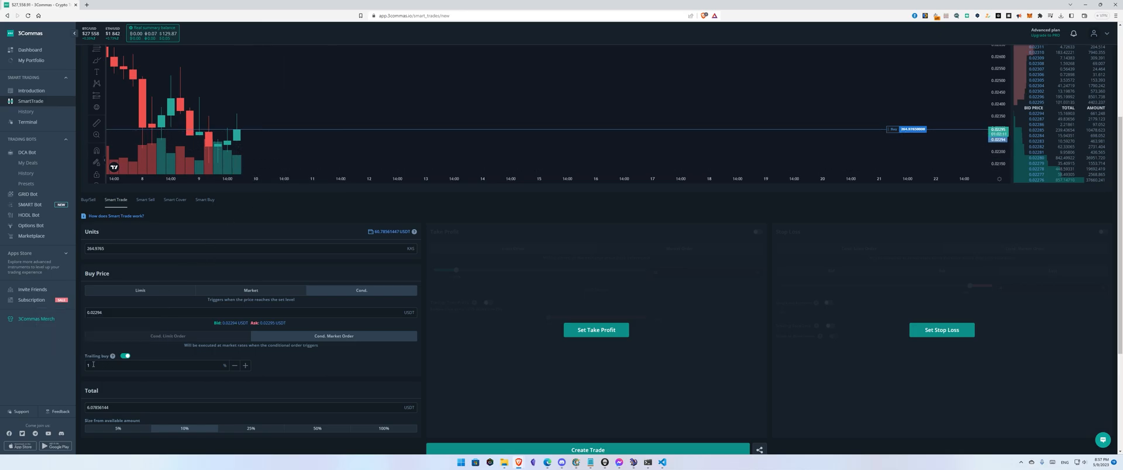
Step: Measure a price move on the chart with the measuring tool and nudge the buy line lower
{"action": "left_click", "coordinate": [97, 97]}
{"action": "left_click", "coordinate": [130, 109]}
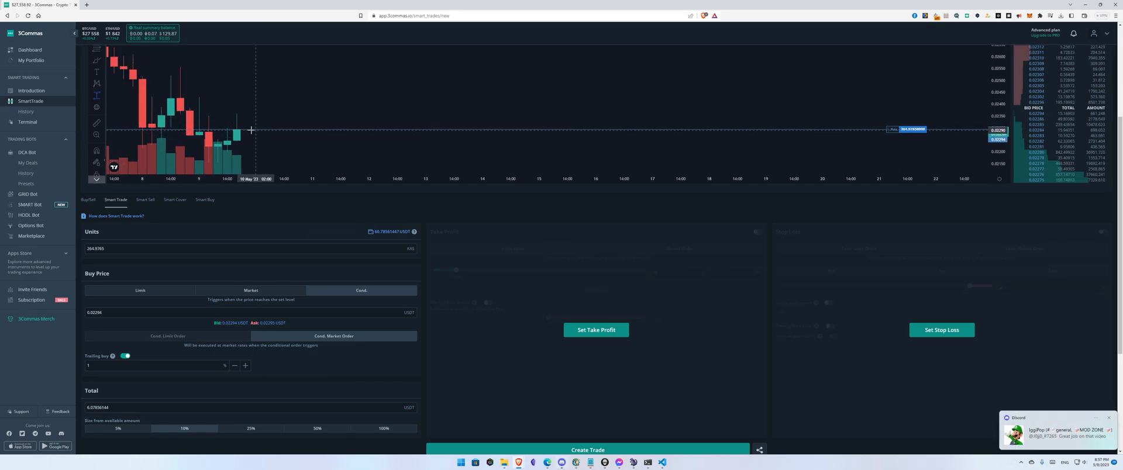
{"action": "left_click", "coordinate": [253, 129]}
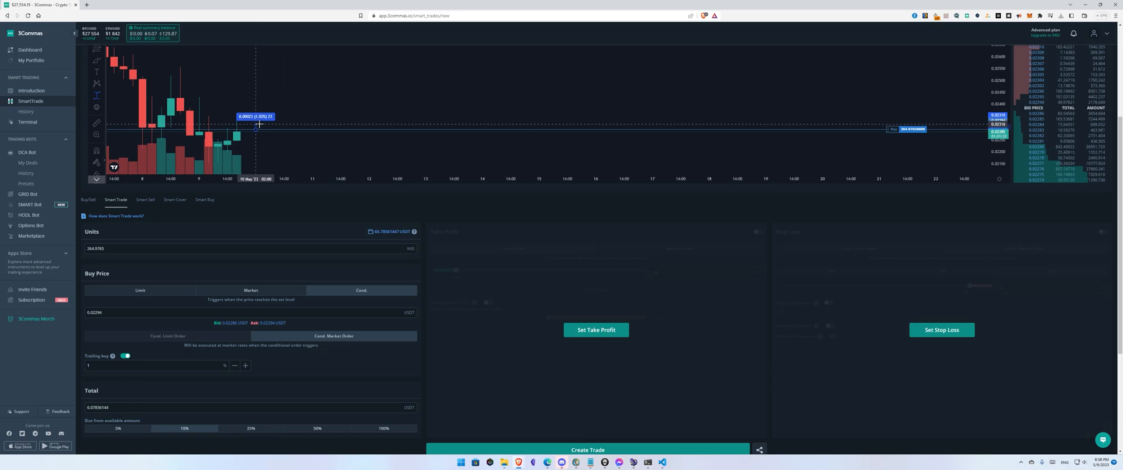
{"action": "left_click", "coordinate": [301, 117]}
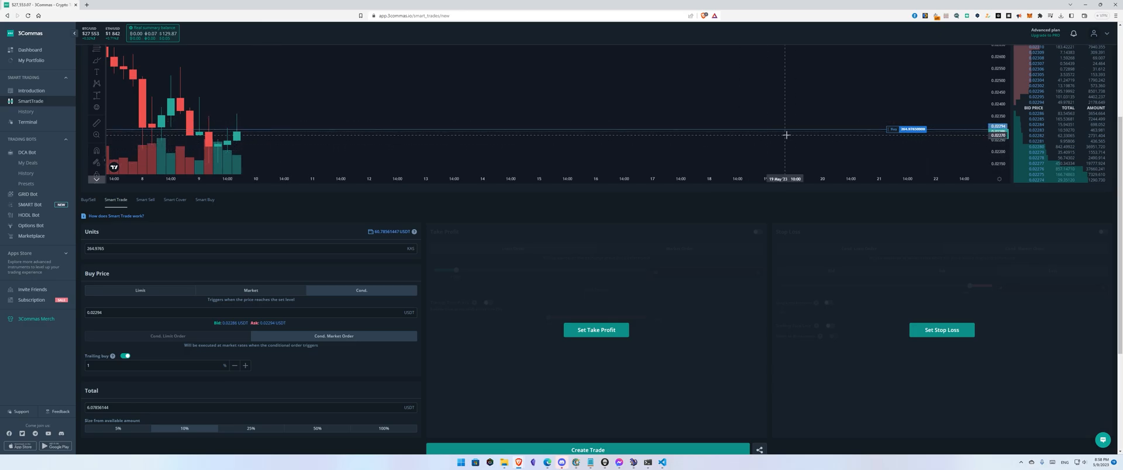
{"action": "left_click_drag", "start_coordinate": [894, 130], "coordinate": [895, 132]}
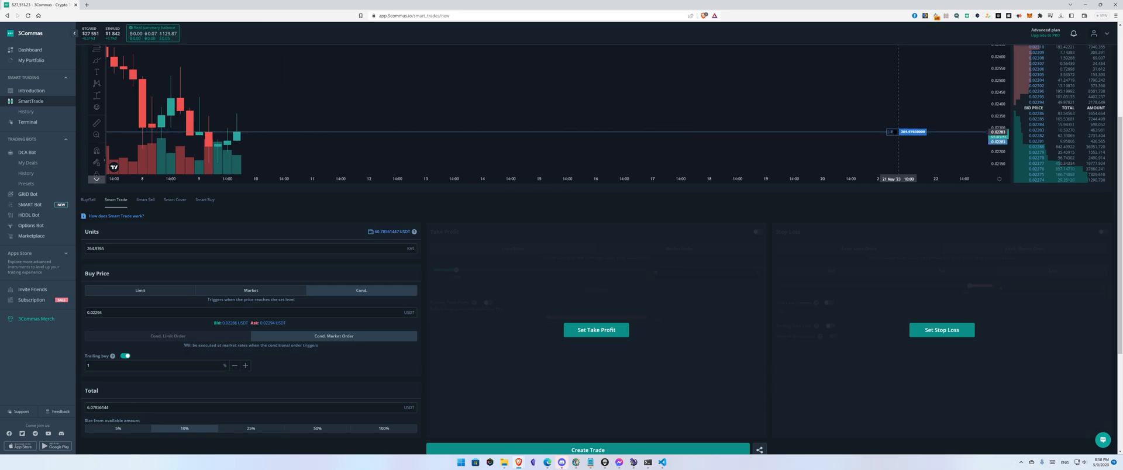
Step: Set the trailing buy percentage to 0.1
{"action": "left_click_drag", "start_coordinate": [170, 365], "coordinate": [72, 367]}
{"action": "type", "text": "0"}
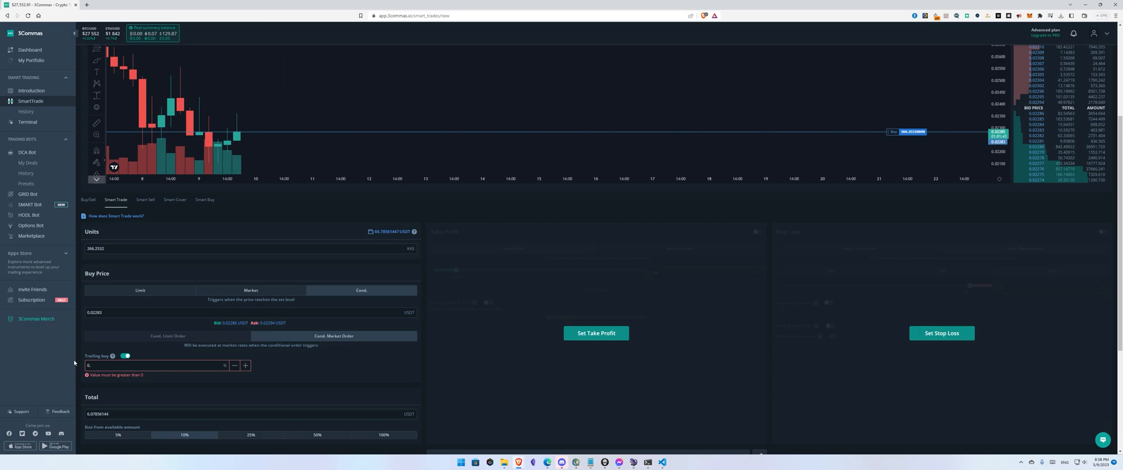
{"action": "type", "text": ".1"}
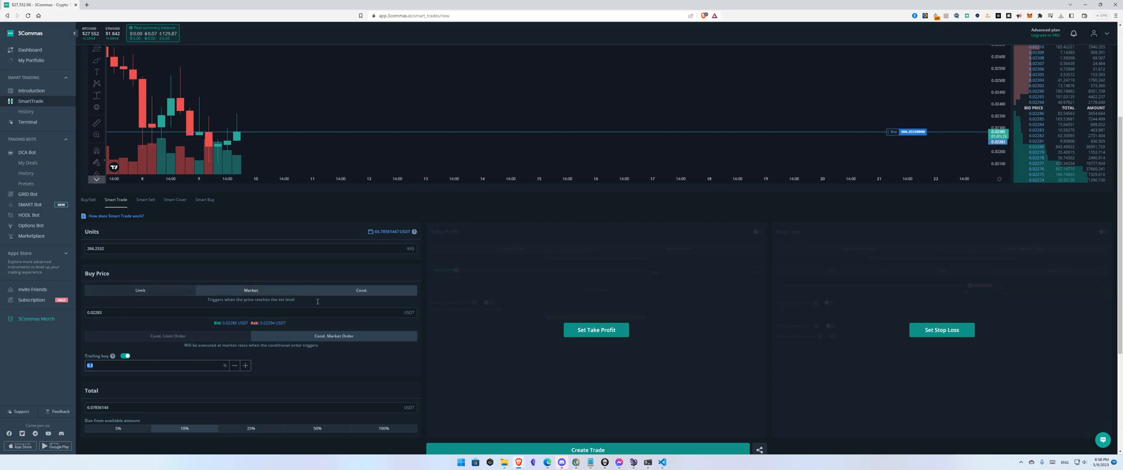
Step: Switch the buy price to Market and set the order total to 10 USDT
{"action": "left_click", "coordinate": [242, 292]}
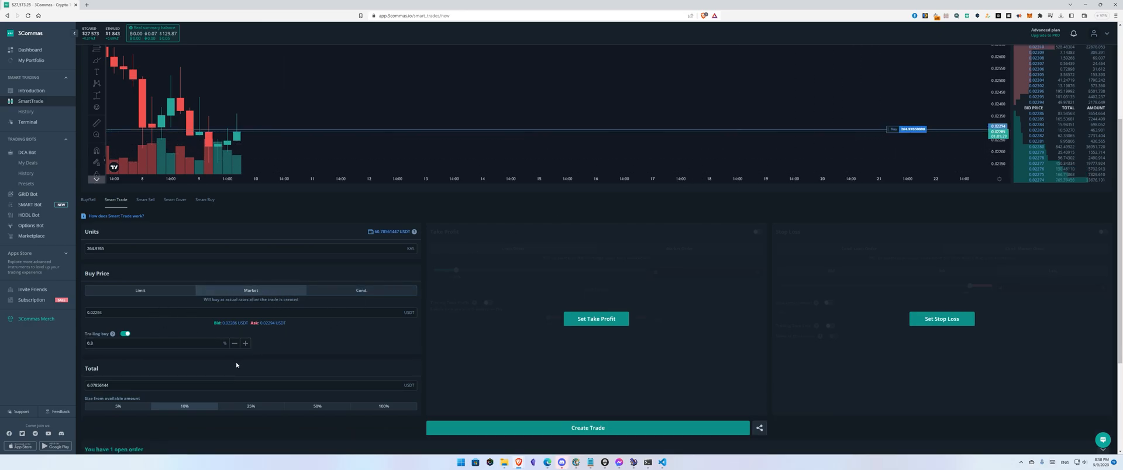
{"action": "scroll", "coordinate": [555, 339], "scroll_direction": "down", "scroll_amount": 1}
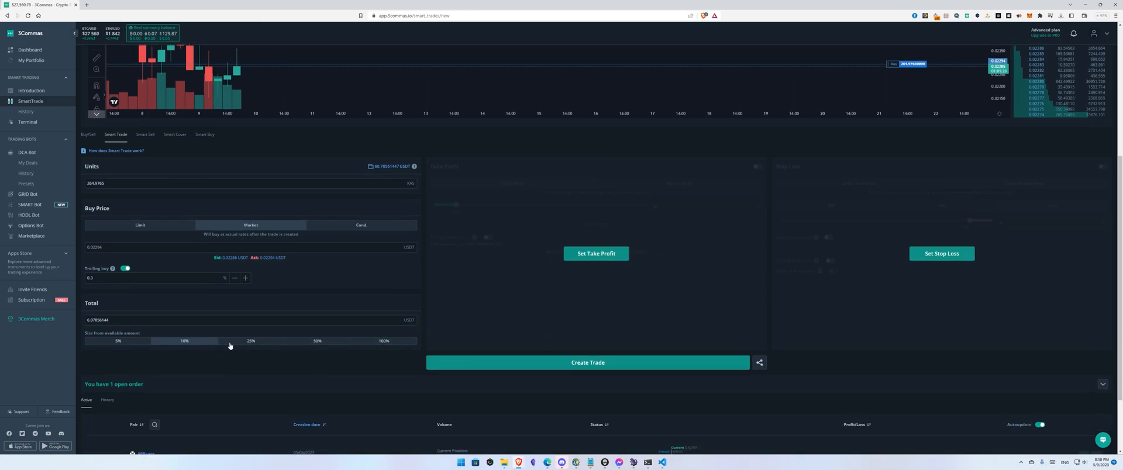
{"action": "left_click_drag", "start_coordinate": [128, 320], "coordinate": [76, 320]}
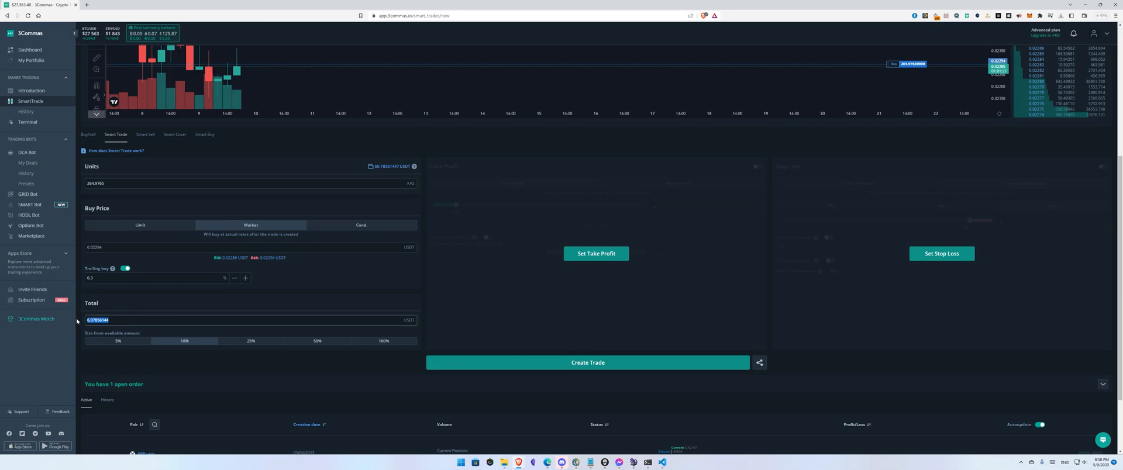
{"action": "type", "text": "10"}
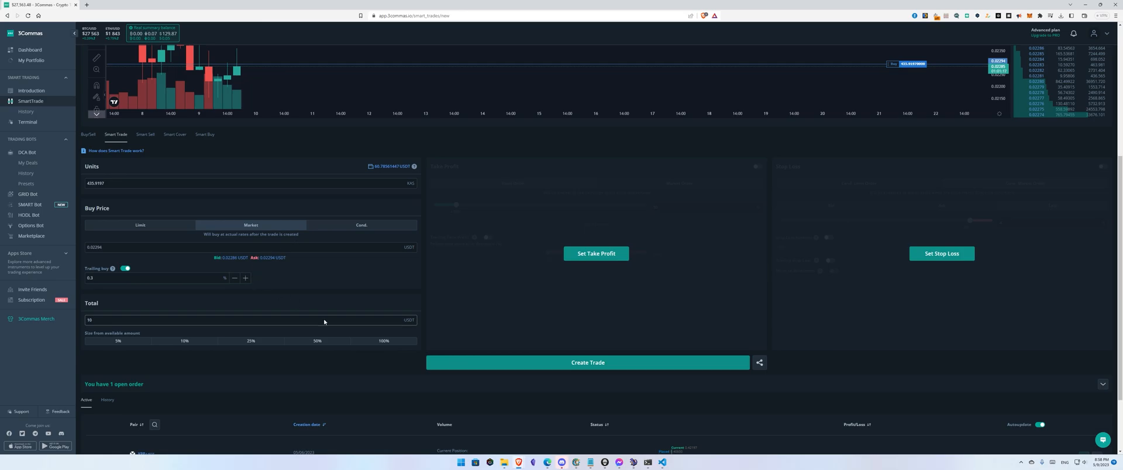
Step: Enable Take Profit at 3 % and adjust its chart line to about 2.7 %
{"action": "left_click", "coordinate": [595, 258]}
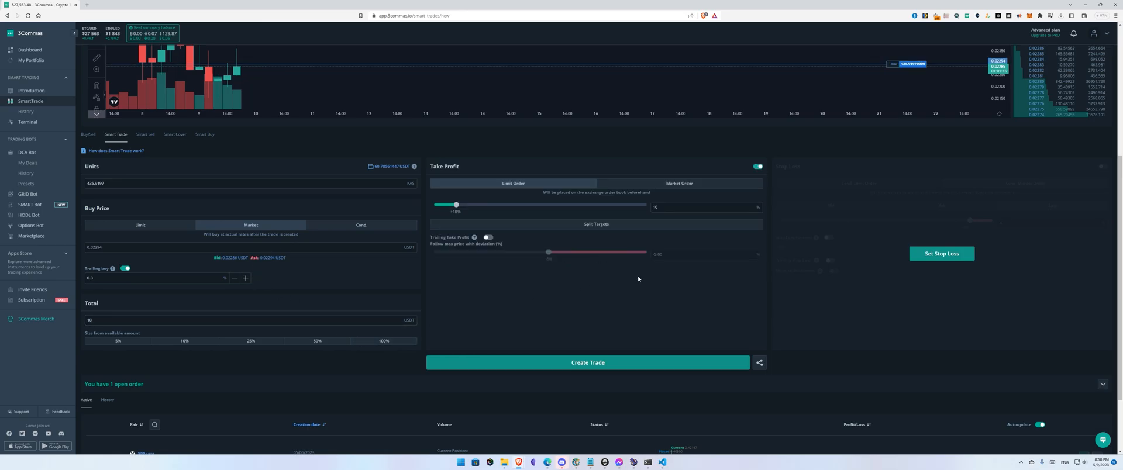
{"action": "scroll", "coordinate": [559, 238], "scroll_direction": "up", "scroll_amount": 1}
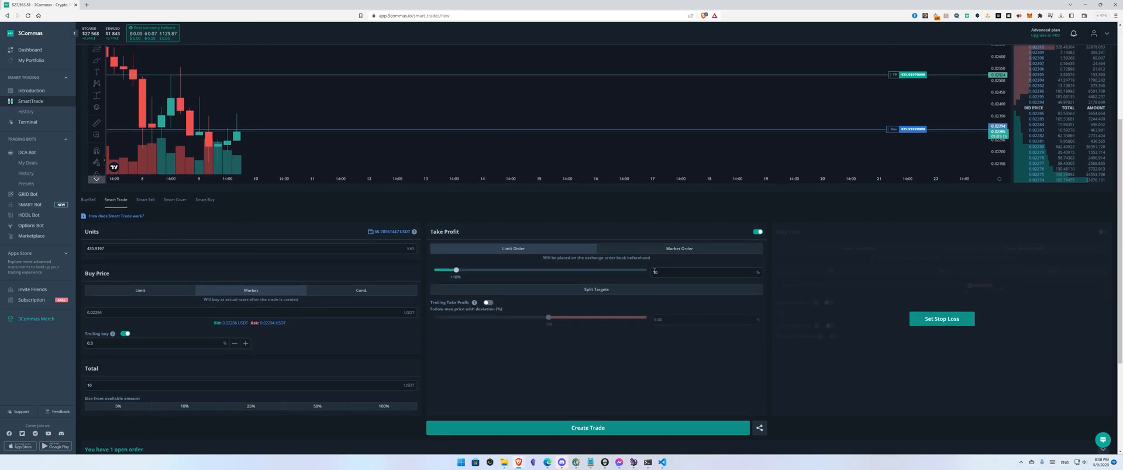
{"action": "type", "text": "3"}
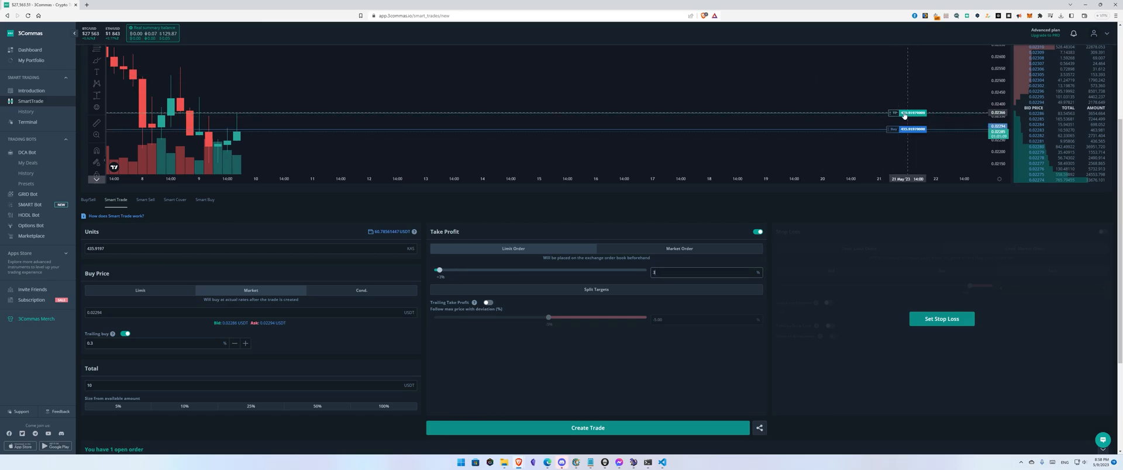
{"action": "left_click_drag", "start_coordinate": [896, 113], "coordinate": [899, 95]}
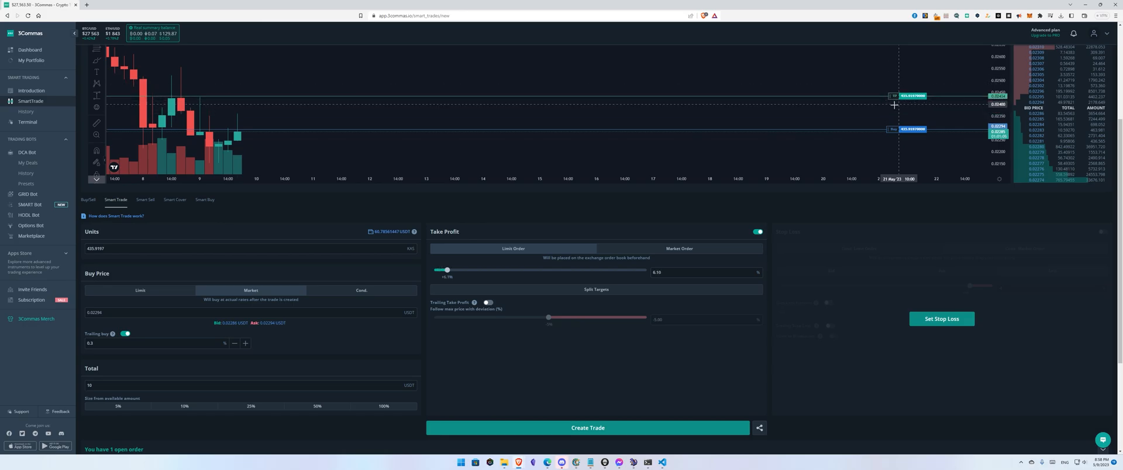
{"action": "left_click_drag", "start_coordinate": [899, 95], "coordinate": [895, 115]}
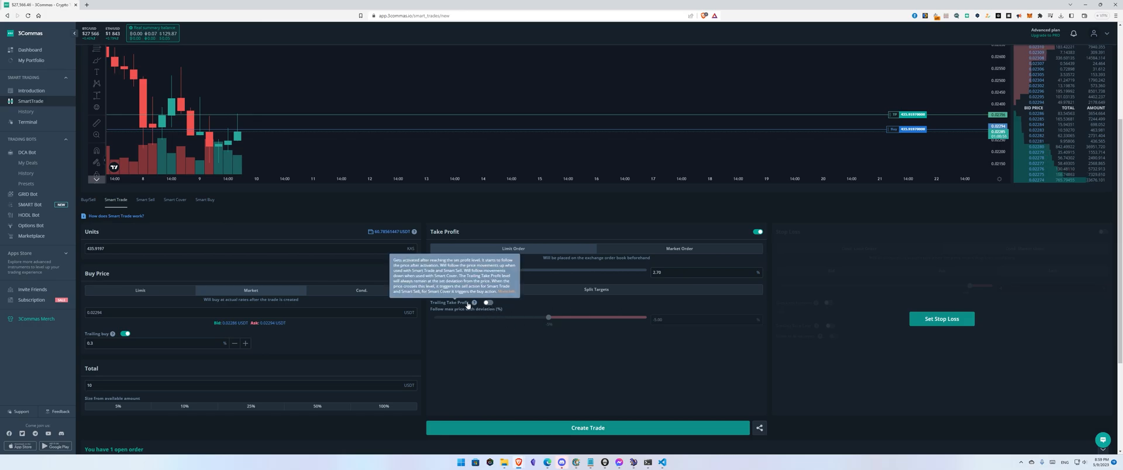
Step: Turn on Trailing Take Profit and set the follow deviation to -0.5 %
{"action": "left_click", "coordinate": [488, 303]}
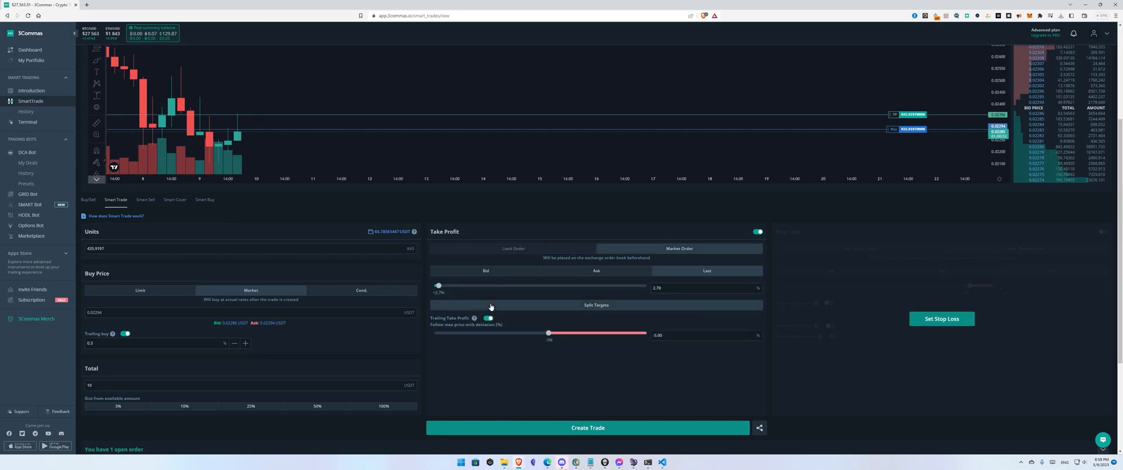
{"action": "left_click", "coordinate": [659, 335]}
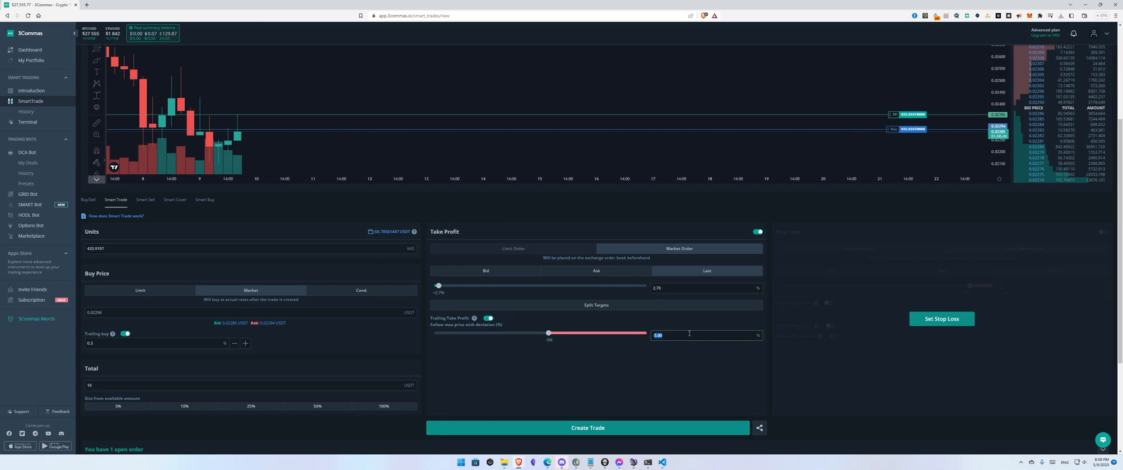
{"action": "type", "text": "-0.5"}
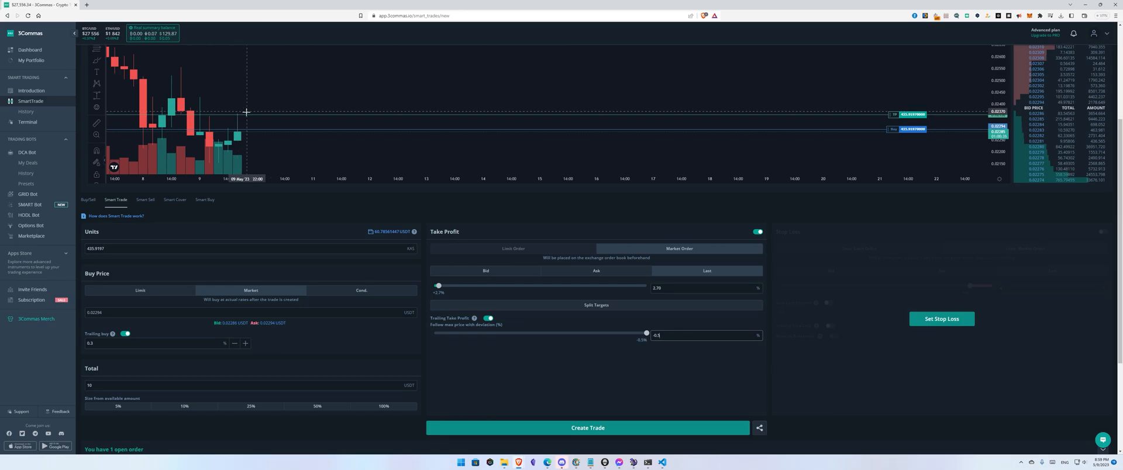
Step: Split the take profit into targets, adding 25 % volume at 2.7 % and 50 % at about 5.57 %
{"action": "left_click", "coordinate": [602, 306]}
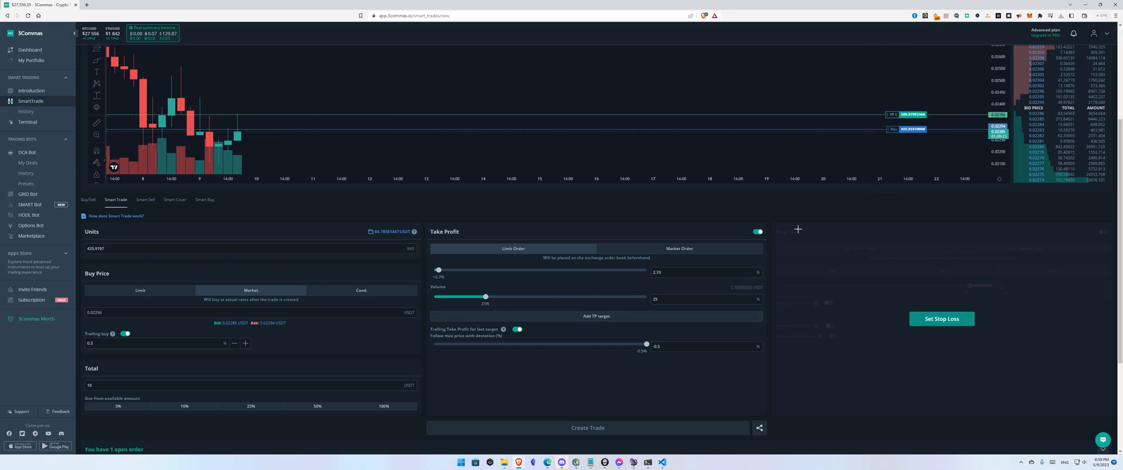
{"action": "left_click", "coordinate": [595, 317]}
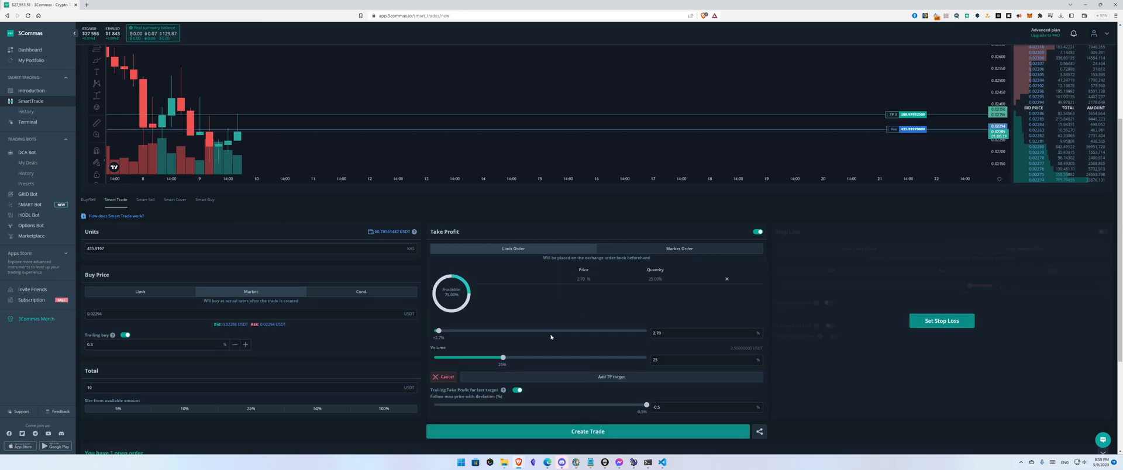
{"action": "left_click_drag", "start_coordinate": [893, 115], "coordinate": [895, 98]}
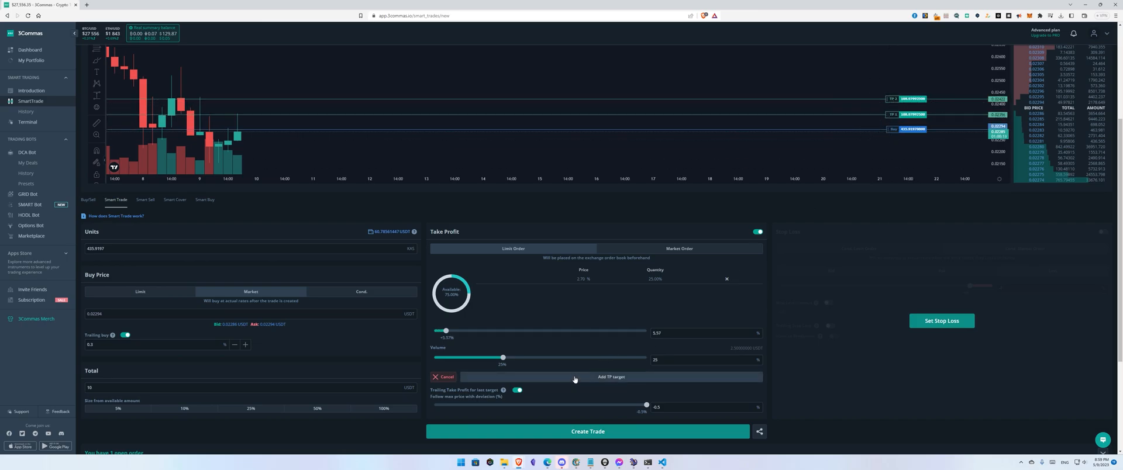
{"action": "type", "text": "50"}
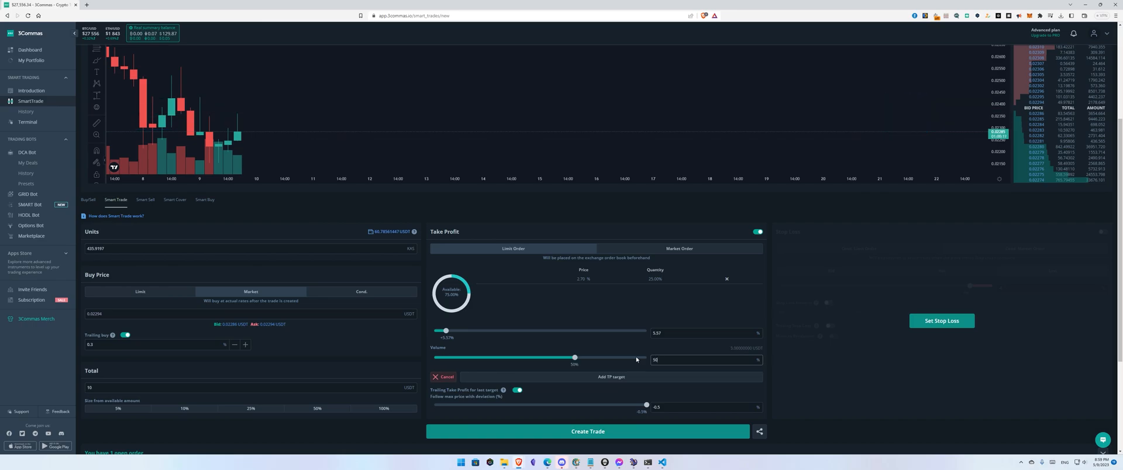
{"action": "left_click", "coordinate": [603, 379]}
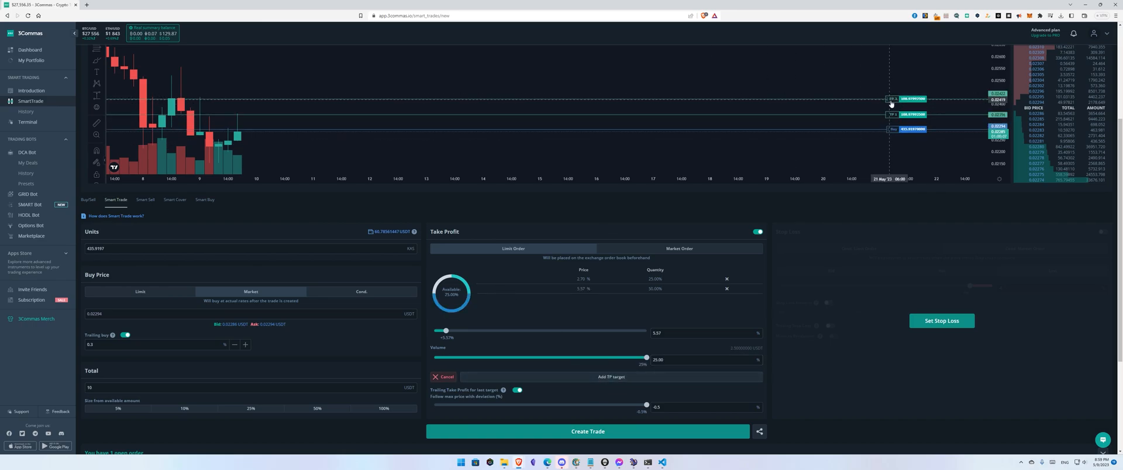
Step: Add a third take-profit target at about 9.63 % for the remaining 25 % volume
{"action": "left_click_drag", "start_coordinate": [896, 104], "coordinate": [898, 77]}
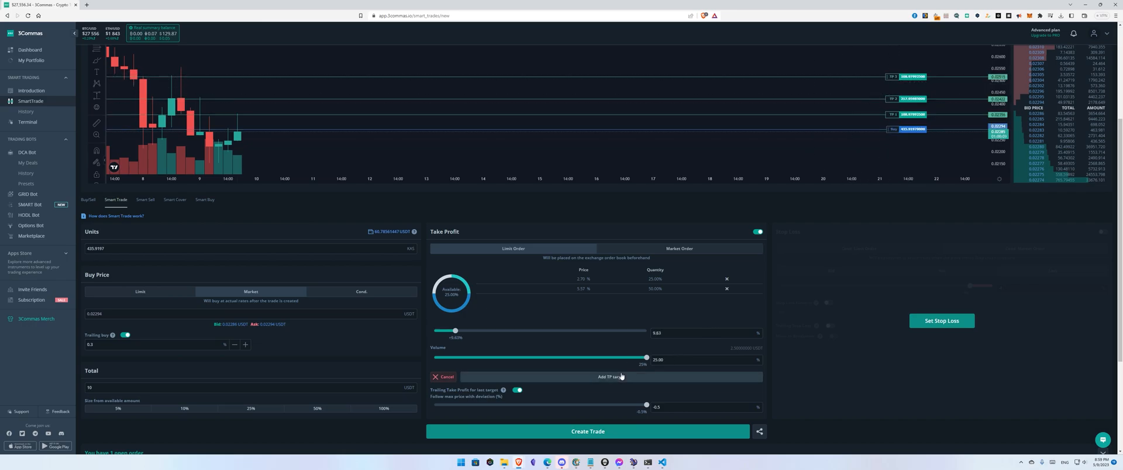
{"action": "scroll", "coordinate": [614, 381], "scroll_direction": "down", "scroll_amount": 1}
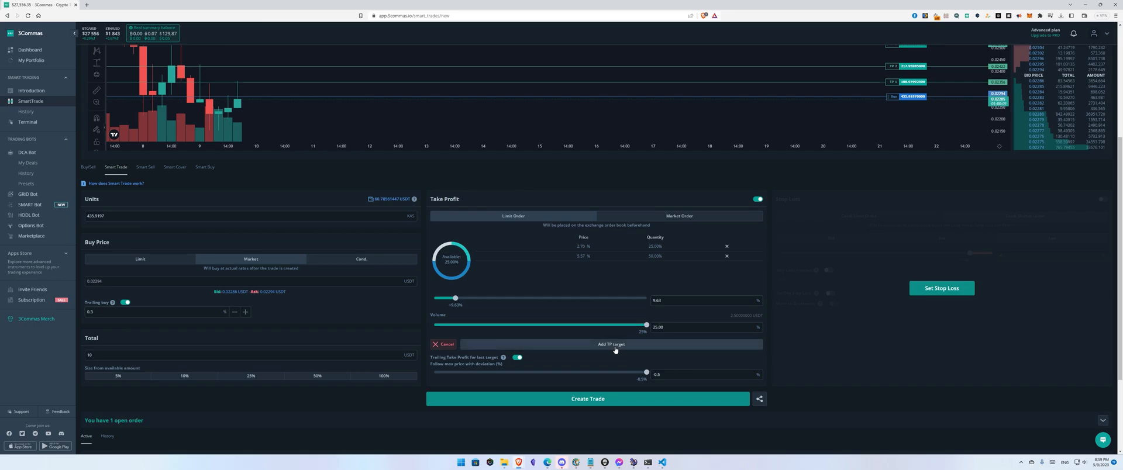
{"action": "left_click", "coordinate": [615, 348]}
{"action": "scroll", "coordinate": [561, 317], "scroll_direction": "up", "scroll_amount": 2}
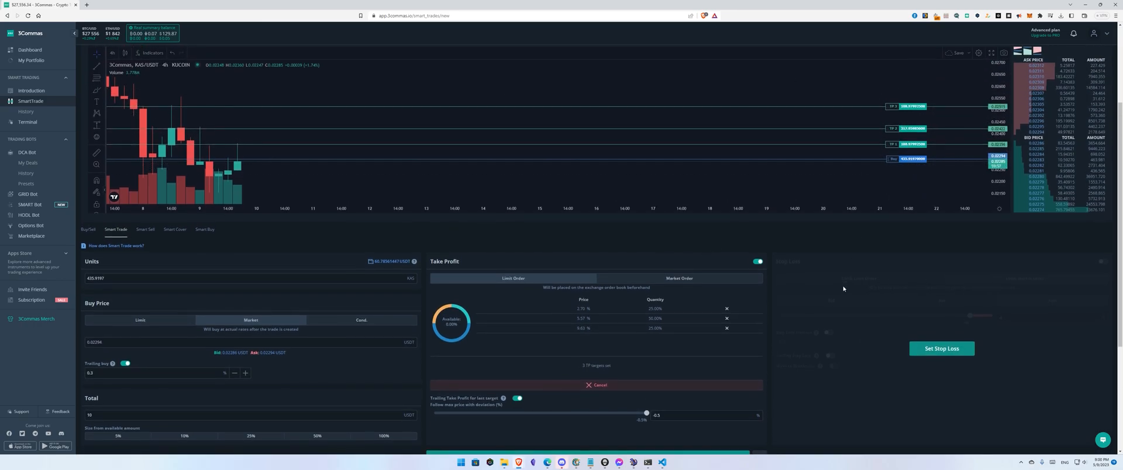
{"action": "scroll", "coordinate": [839, 283], "scroll_direction": "down", "scroll_amount": 2}
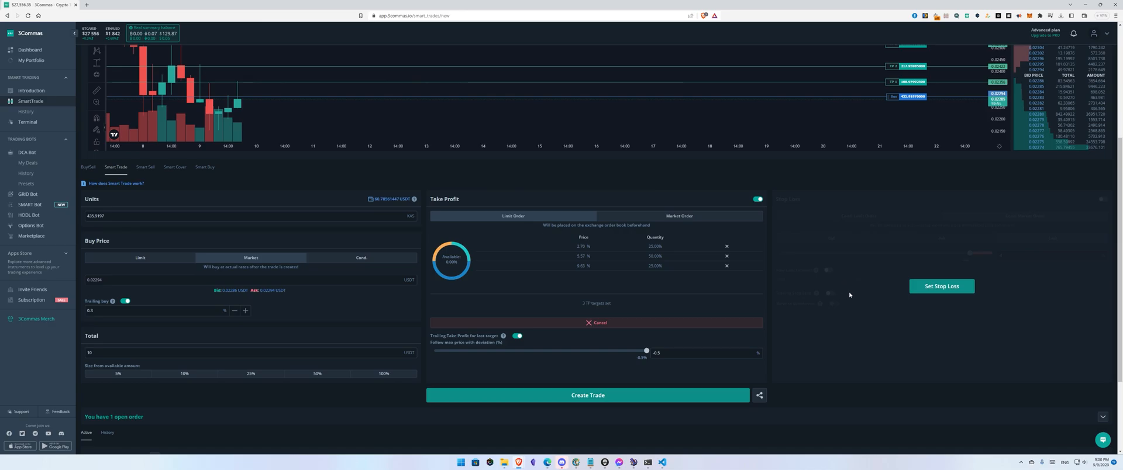
Step: Add a stop loss at about -8.4 % and turn on Move to Breakeven
{"action": "left_click", "coordinate": [943, 288]}
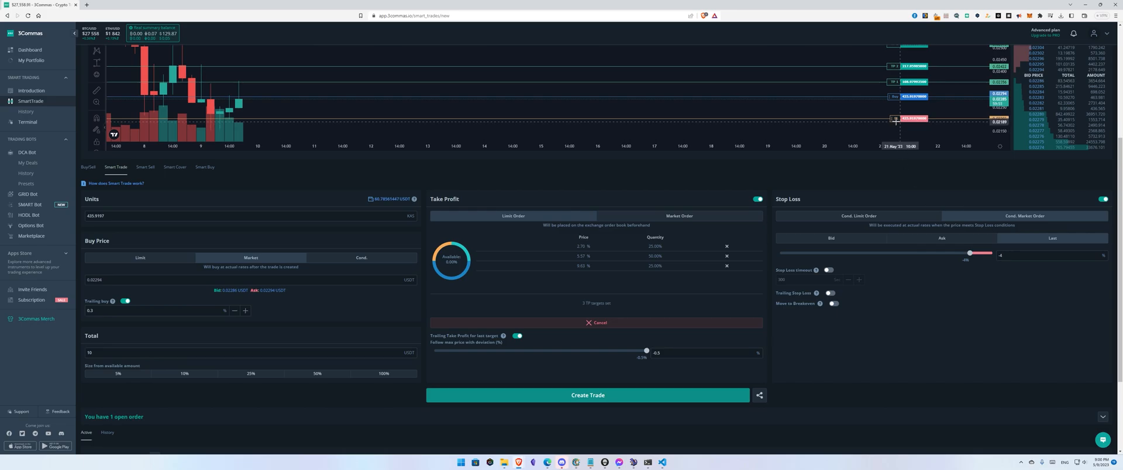
{"action": "left_click_drag", "start_coordinate": [897, 118], "coordinate": [899, 131]}
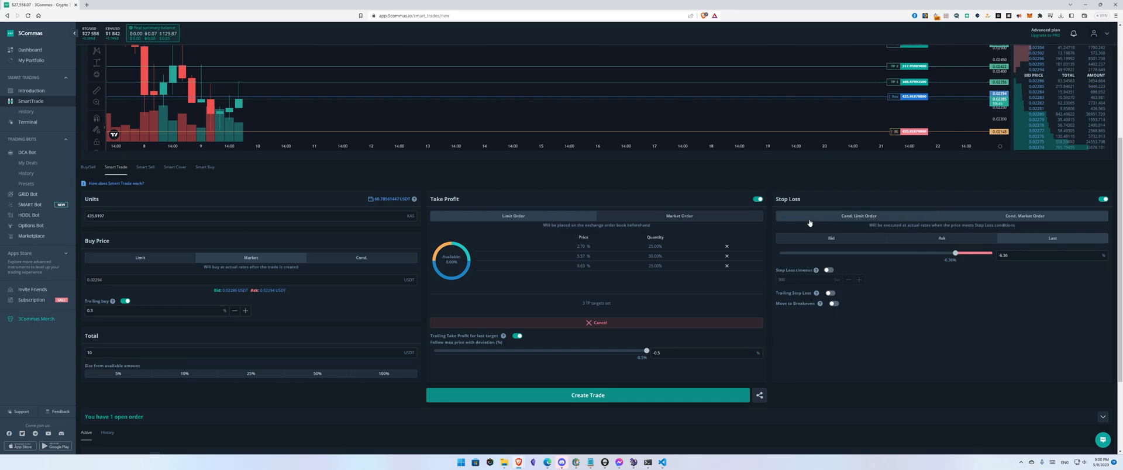
{"action": "left_click", "coordinate": [834, 304]}
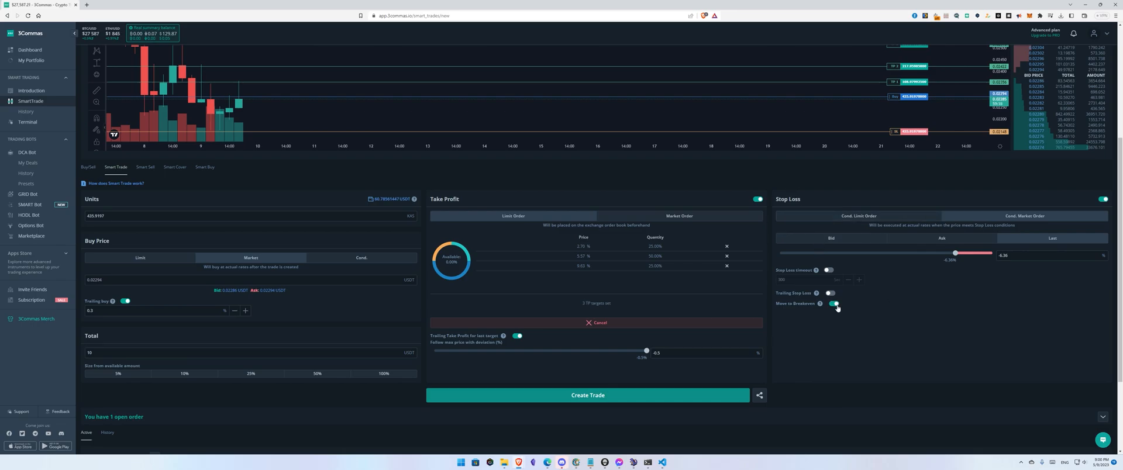
{"action": "left_click", "coordinate": [1010, 257]}
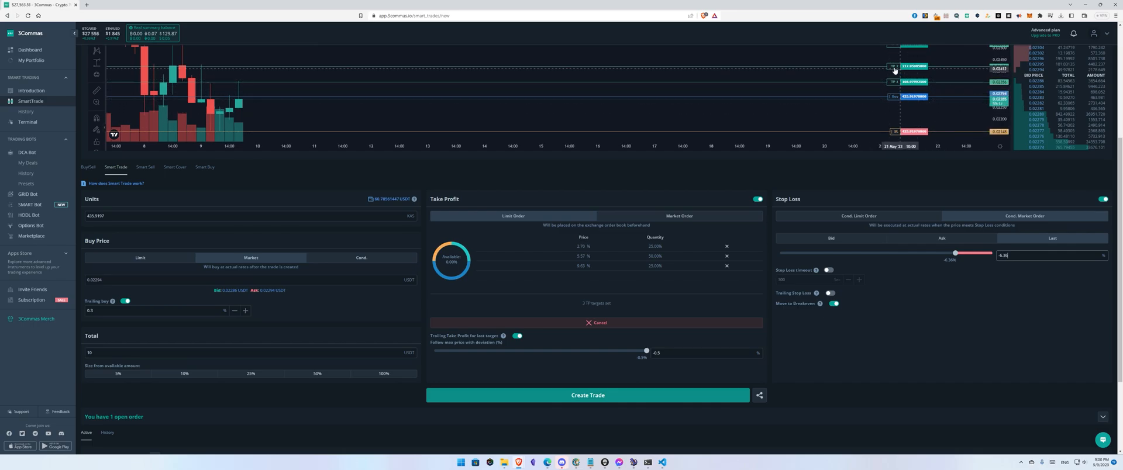
{"action": "left_click_drag", "start_coordinate": [844, 108], "coordinate": [845, 117]}
{"action": "scroll", "coordinate": [845, 117], "scroll_direction": "down", "scroll_amount": 2}
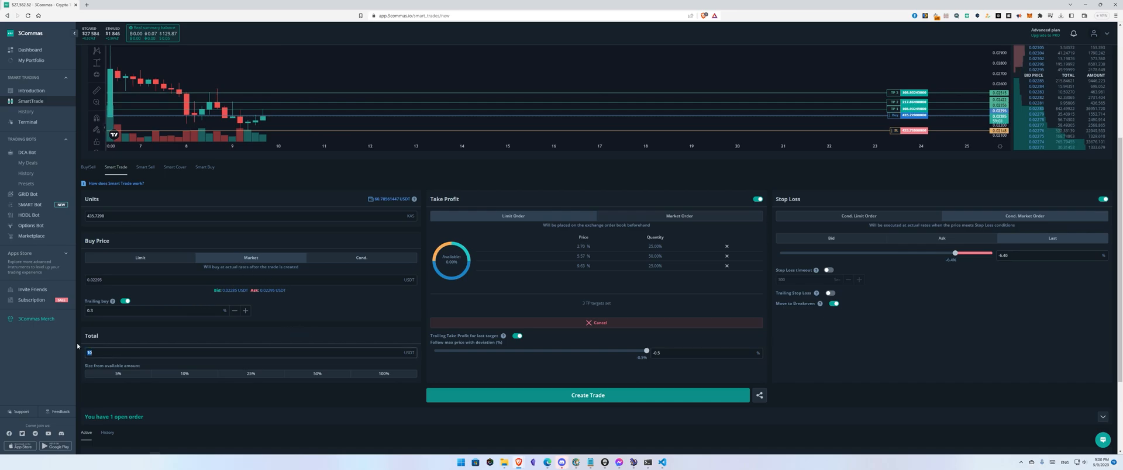
Step: Create the SmartTrade and confirm the transaction
{"action": "left_click", "coordinate": [221, 404]}
{"action": "scroll", "coordinate": [226, 393], "scroll_direction": "down", "scroll_amount": 2}
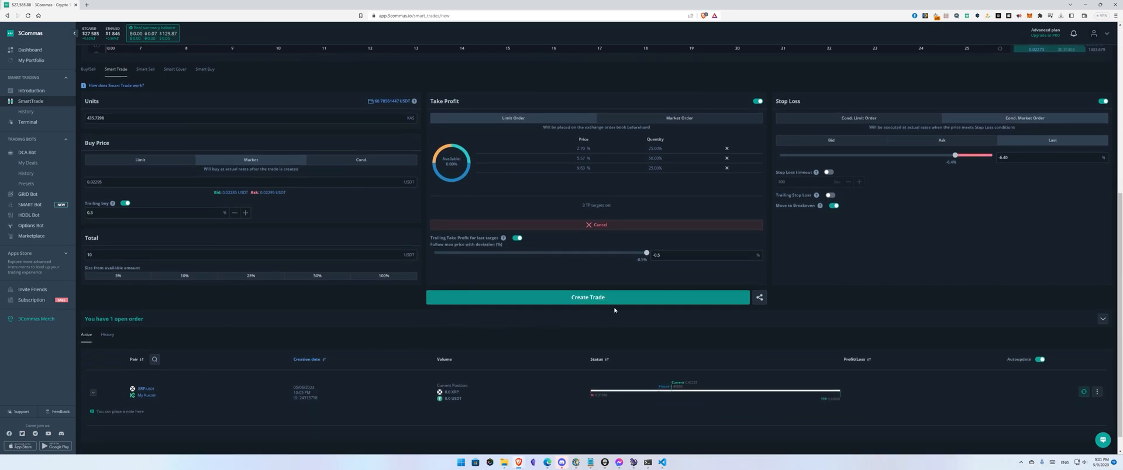
{"action": "left_click", "coordinate": [610, 298]}
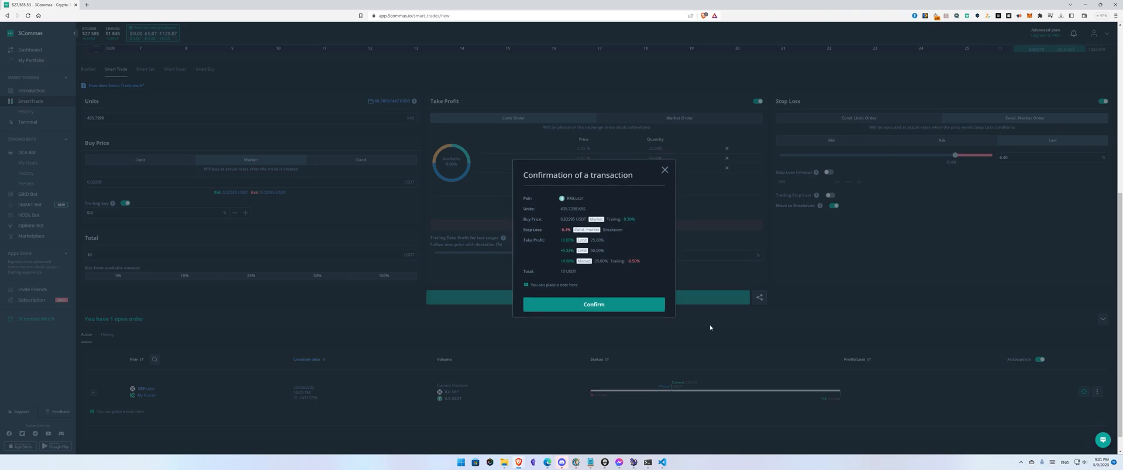
{"action": "left_click", "coordinate": [611, 306]}
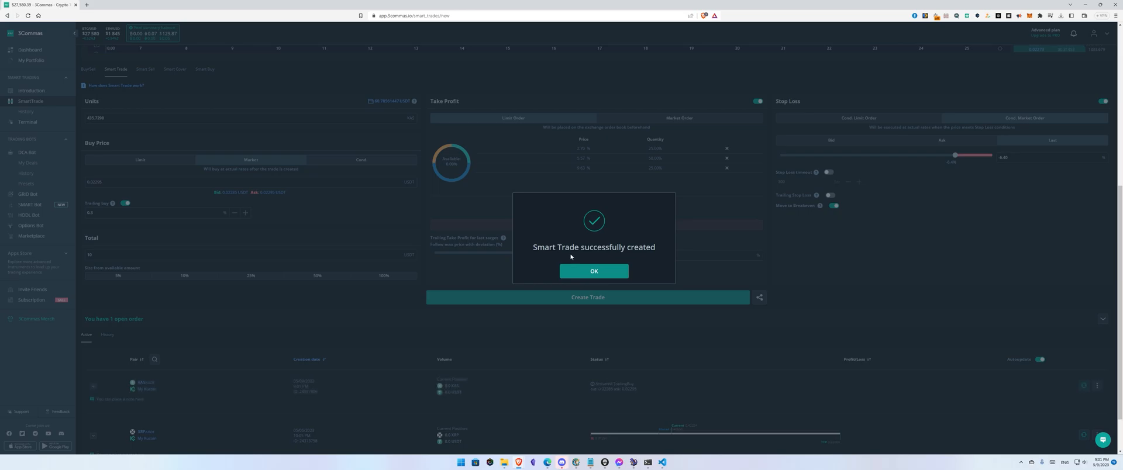
{"action": "left_click", "coordinate": [594, 271]}
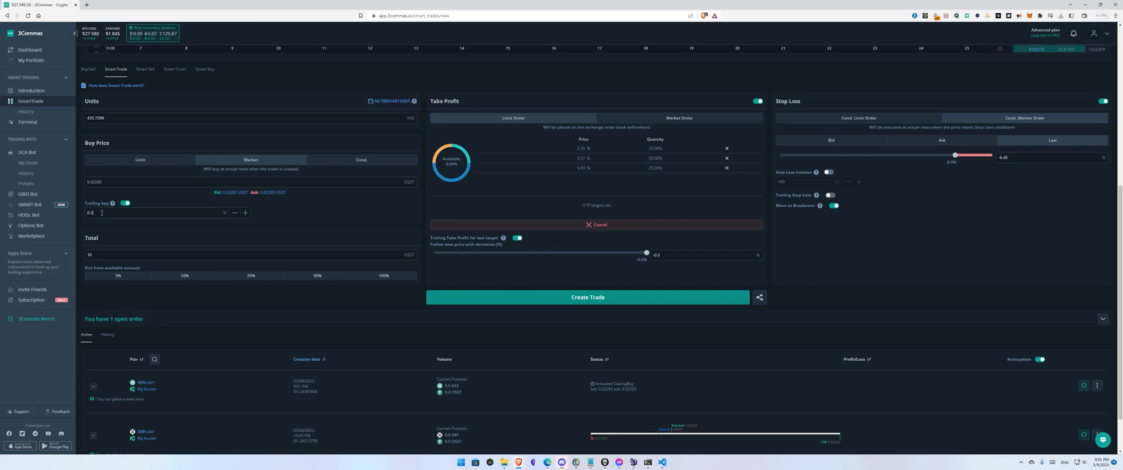
Step: Measure a small price move on the chart with the measuring tool and expand the chart to full screen
{"action": "scroll", "coordinate": [303, 290], "scroll_direction": "up", "scroll_amount": 4}
{"action": "scroll", "coordinate": [309, 249], "scroll_direction": "up", "scroll_amount": 5}
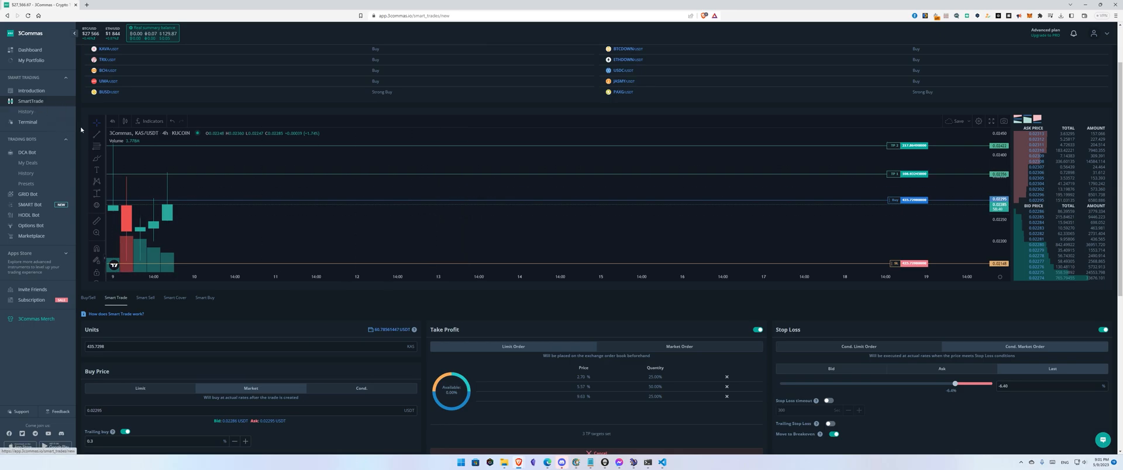
{"action": "left_click", "coordinate": [97, 193]}
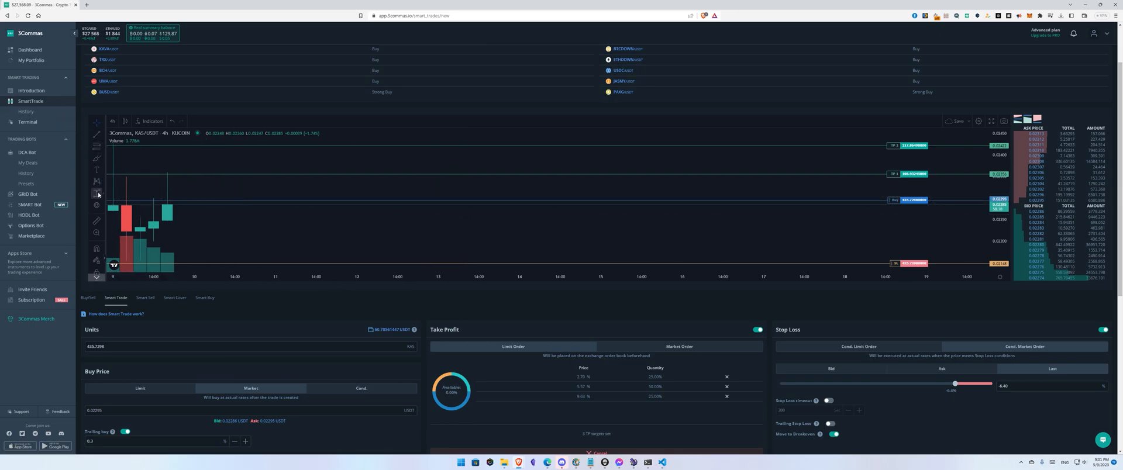
{"action": "left_click", "coordinate": [172, 203]}
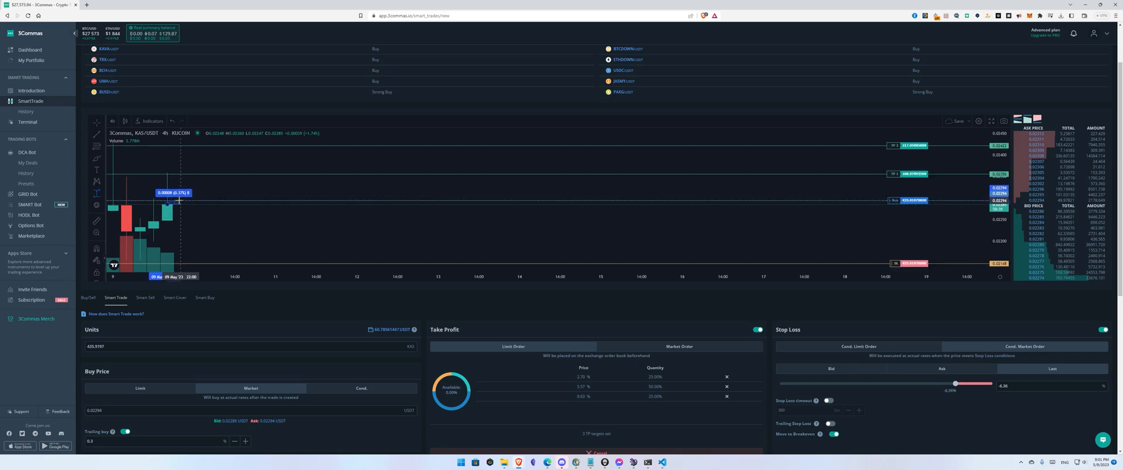
{"action": "left_click", "coordinate": [179, 200]}
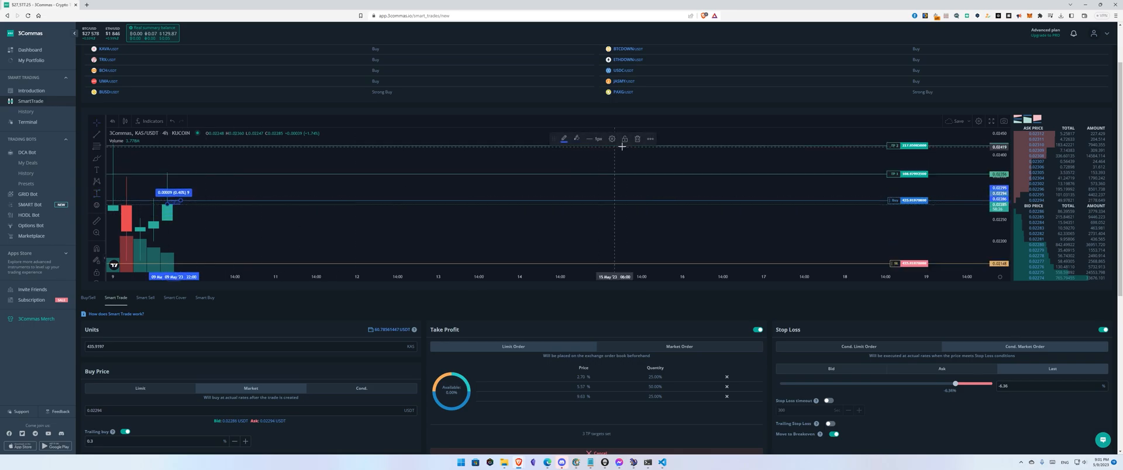
{"action": "left_click", "coordinate": [646, 195]}
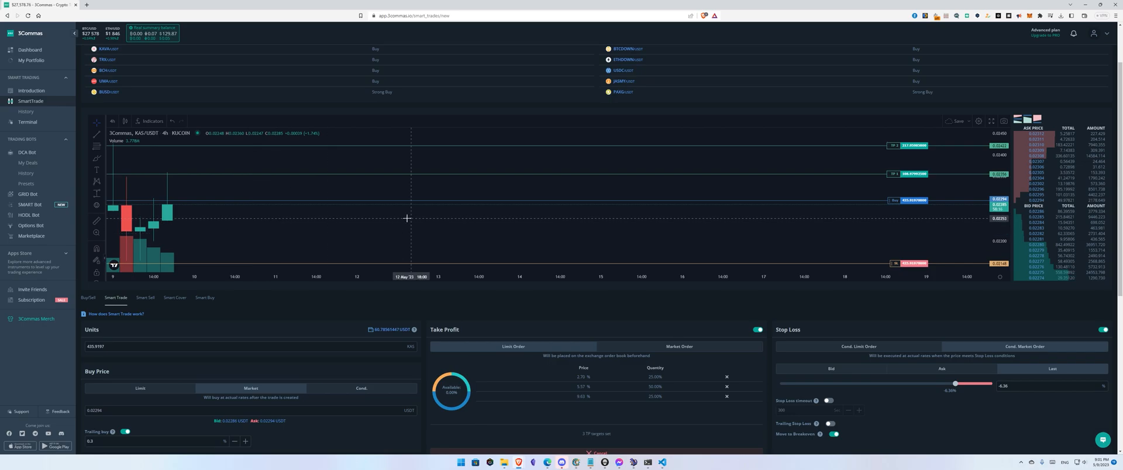
{"action": "key", "text": "shift+f"}
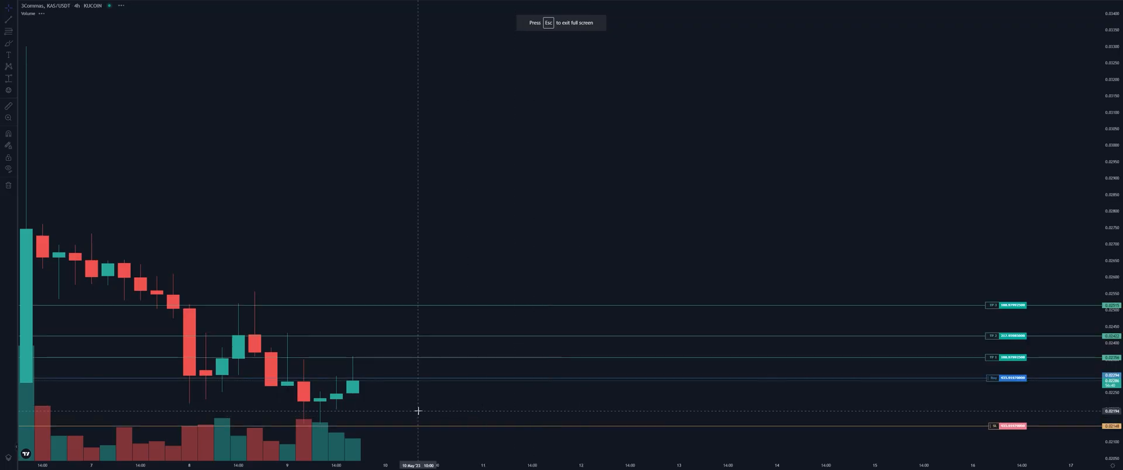